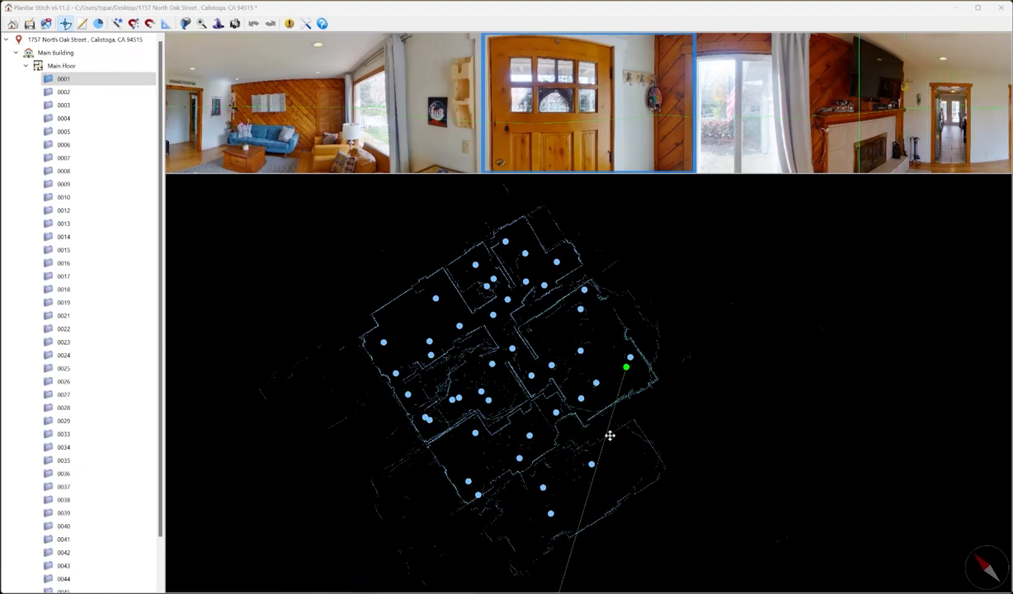
Examine the alignment of the scan positions and wall outlines across the whole main floor.
{"action": "scroll", "coordinate": [584, 416], "scroll_direction": "up", "scroll_amount": 3}
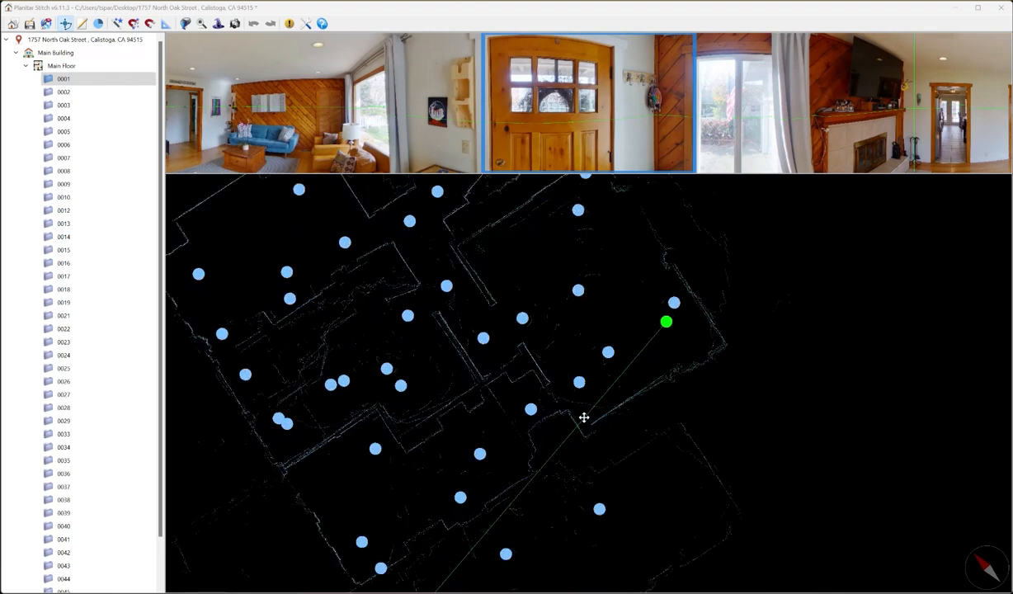
{"action": "scroll", "coordinate": [584, 417], "scroll_direction": "up", "scroll_amount": 2}
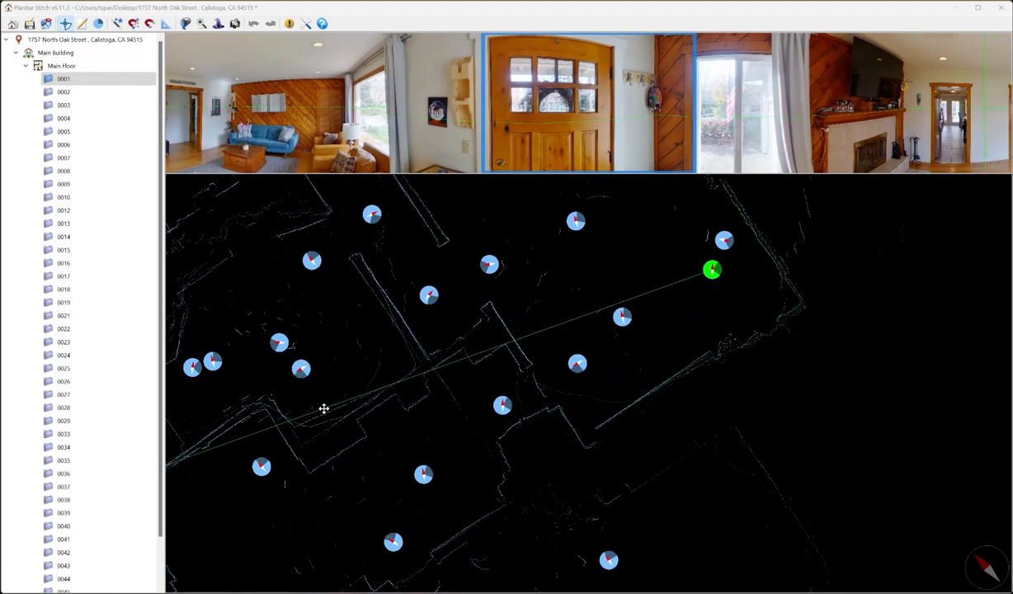
{"action": "scroll", "coordinate": [737, 449], "scroll_direction": "down", "scroll_amount": 2}
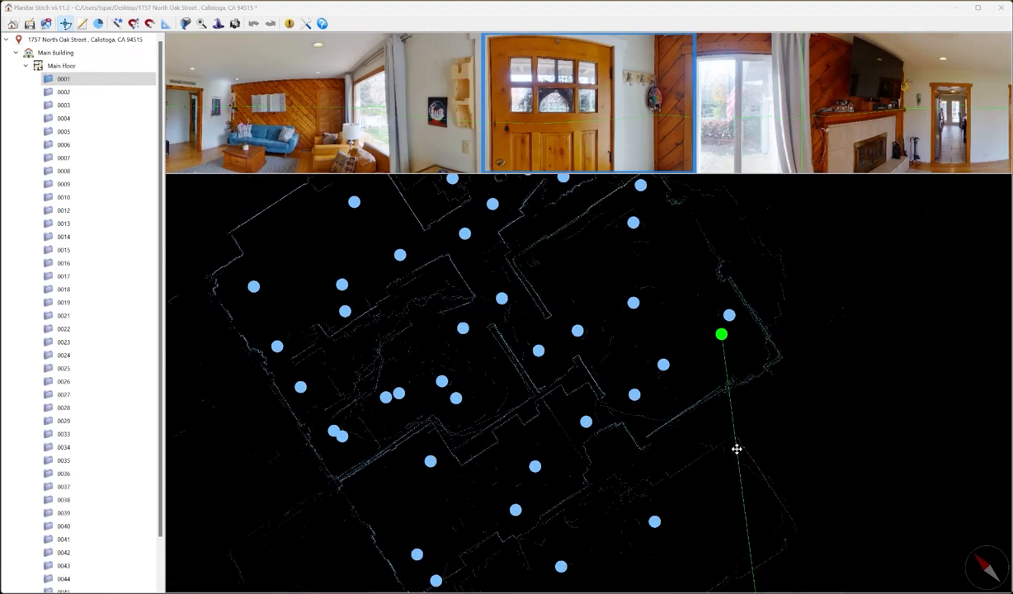
{"action": "left_click_drag", "start_coordinate": [570, 470], "coordinate": [595, 364]}
{"action": "left_click_drag", "start_coordinate": [488, 360], "coordinate": [507, 459]}
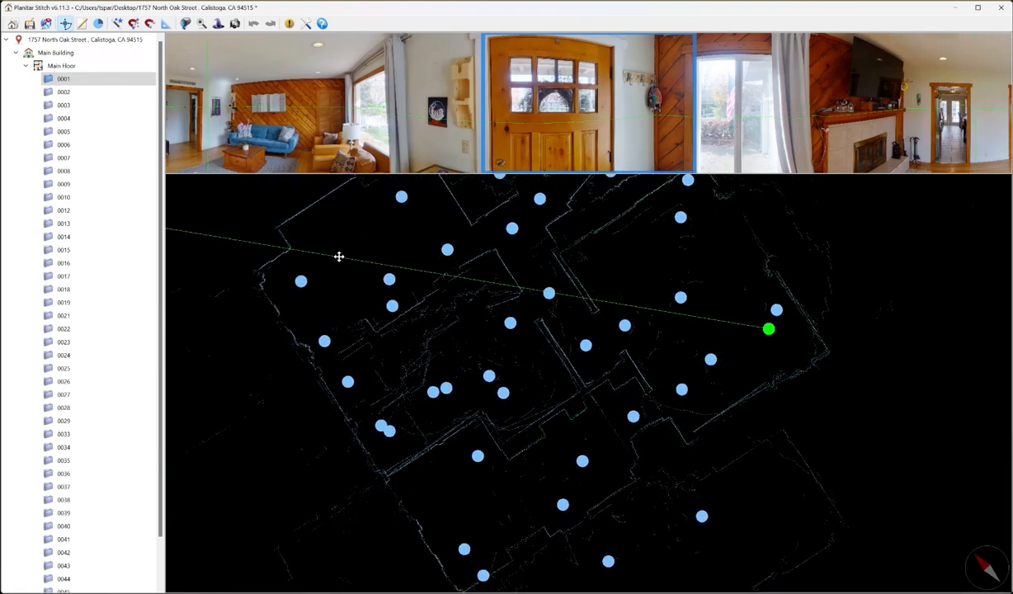
{"action": "scroll", "coordinate": [354, 312], "scroll_direction": "down", "scroll_amount": 3}
{"action": "left_click_drag", "start_coordinate": [355, 313], "coordinate": [361, 366]}
{"action": "scroll", "coordinate": [365, 366], "scroll_direction": "down", "scroll_amount": 1}
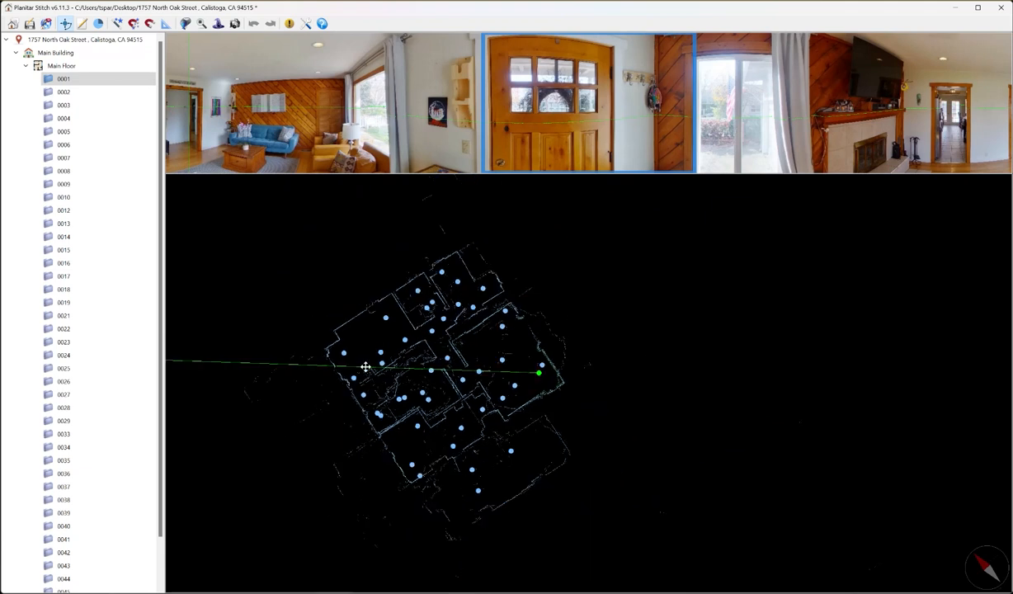
Check the Main Building and Main Floor settings, including exterior wall thickness, grade level and ceiling height.
{"action": "left_click", "coordinate": [58, 53]}
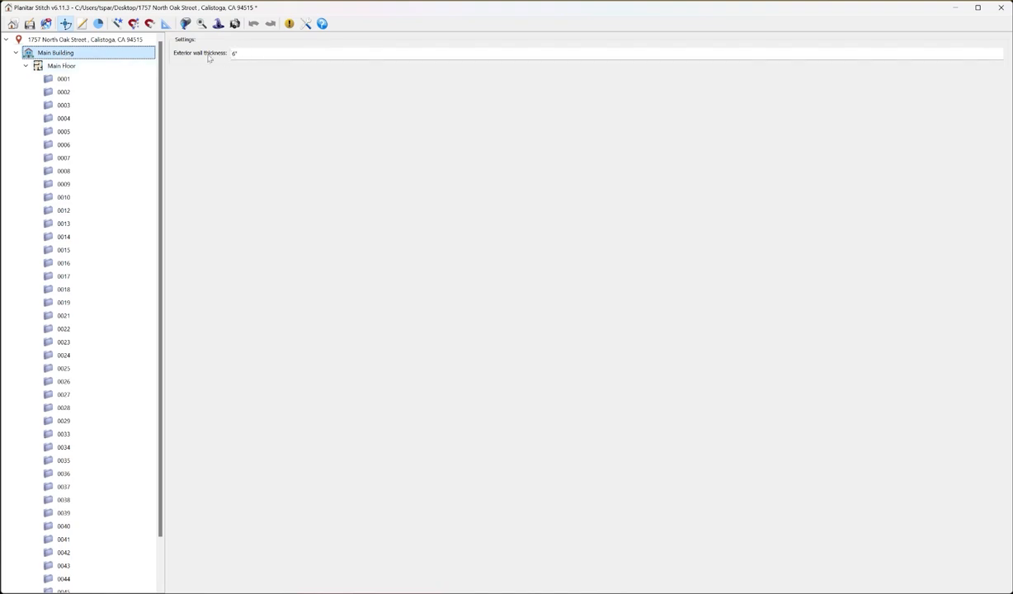
{"action": "left_click", "coordinate": [69, 67]}
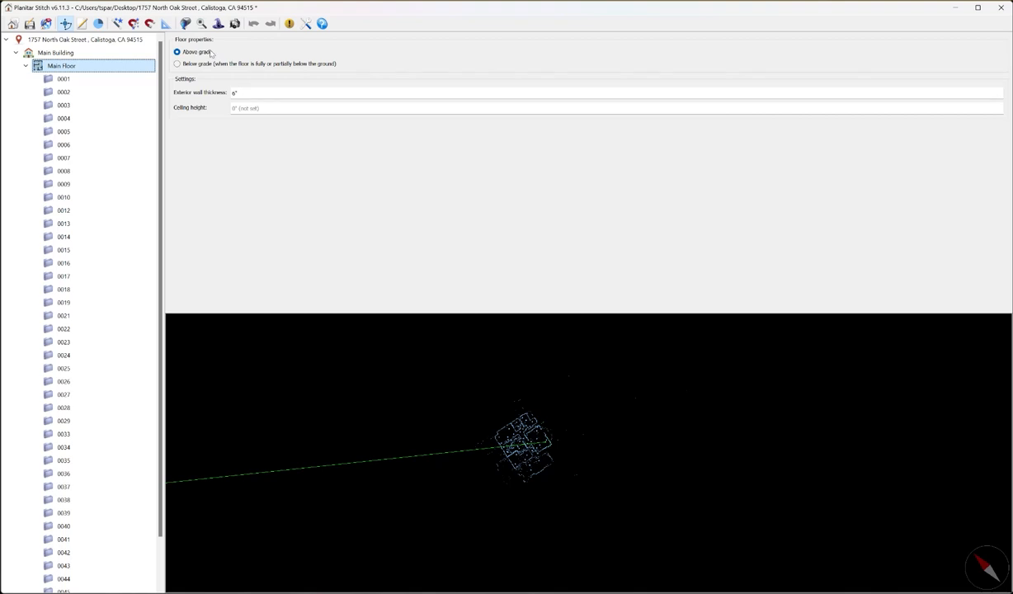
Set scan 0001, taken by the front door, as the initial pano.
{"action": "left_click", "coordinate": [85, 78]}
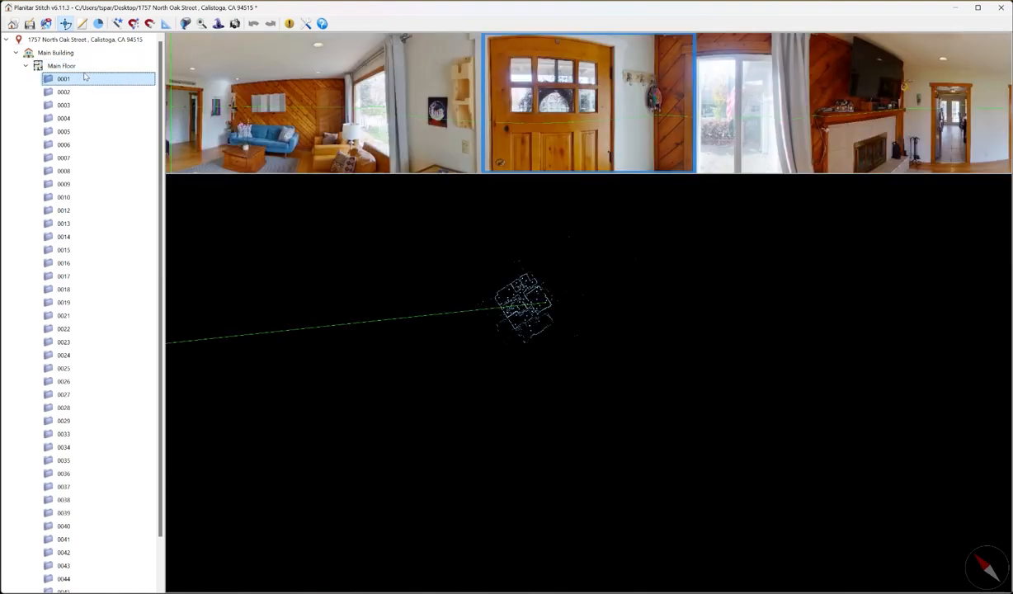
{"action": "right_click", "coordinate": [82, 76]}
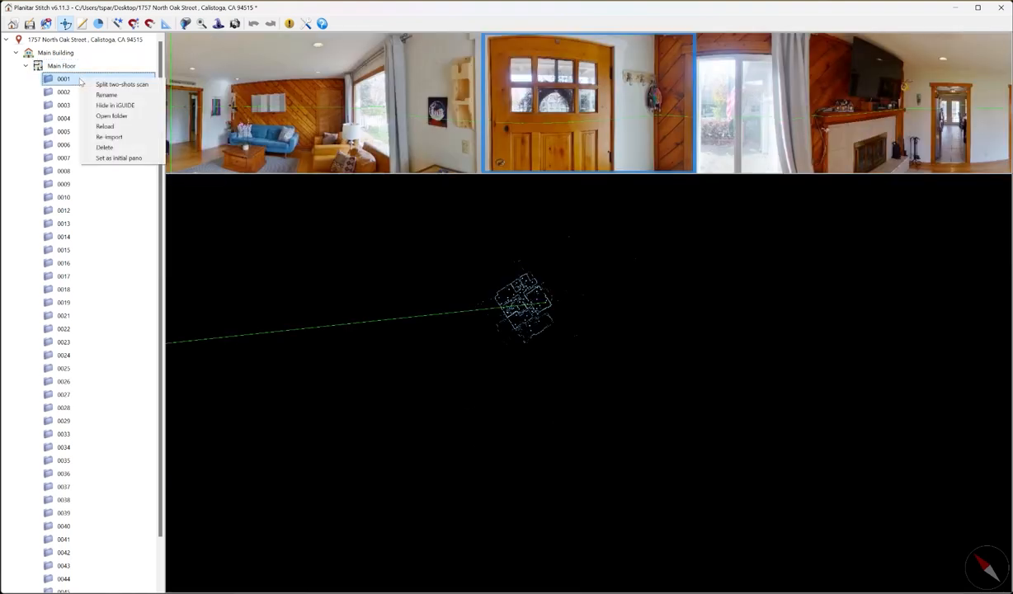
{"action": "left_click", "coordinate": [115, 159]}
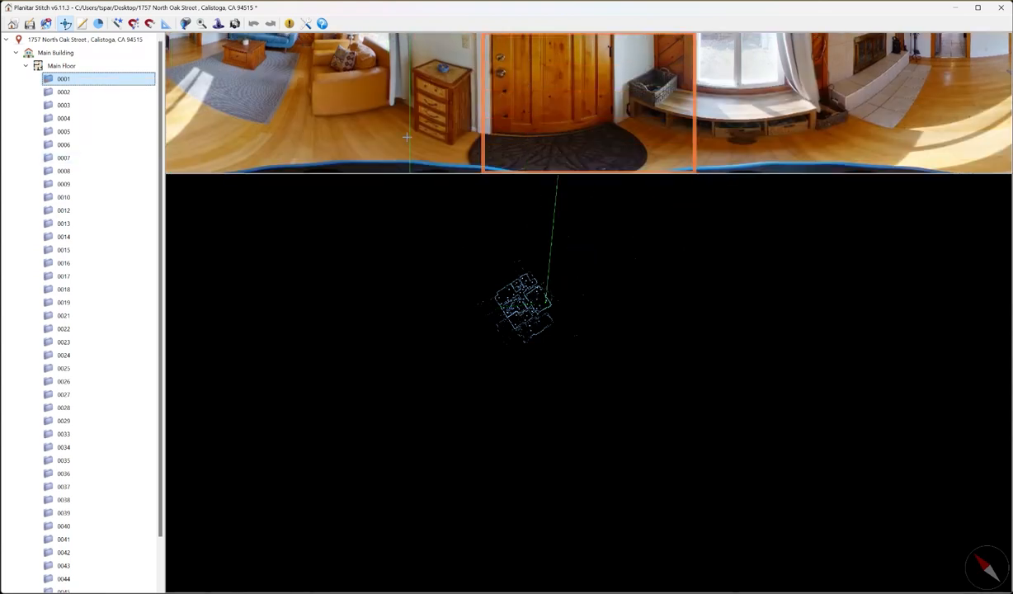
Review the living room scans from 0002 onward and hide scan 0004 in iGUIDE.
{"action": "left_click", "coordinate": [64, 93]}
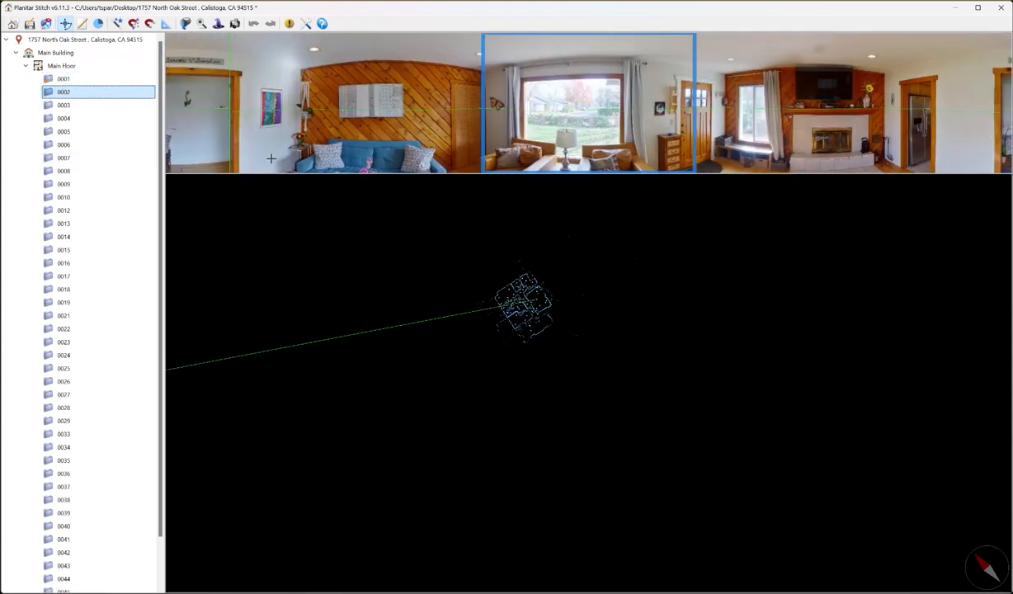
{"action": "scroll", "coordinate": [429, 231], "scroll_direction": "up", "scroll_amount": 5}
{"action": "left_click_drag", "start_coordinate": [693, 399], "coordinate": [483, 313]}
{"action": "left_click", "coordinate": [80, 107]}
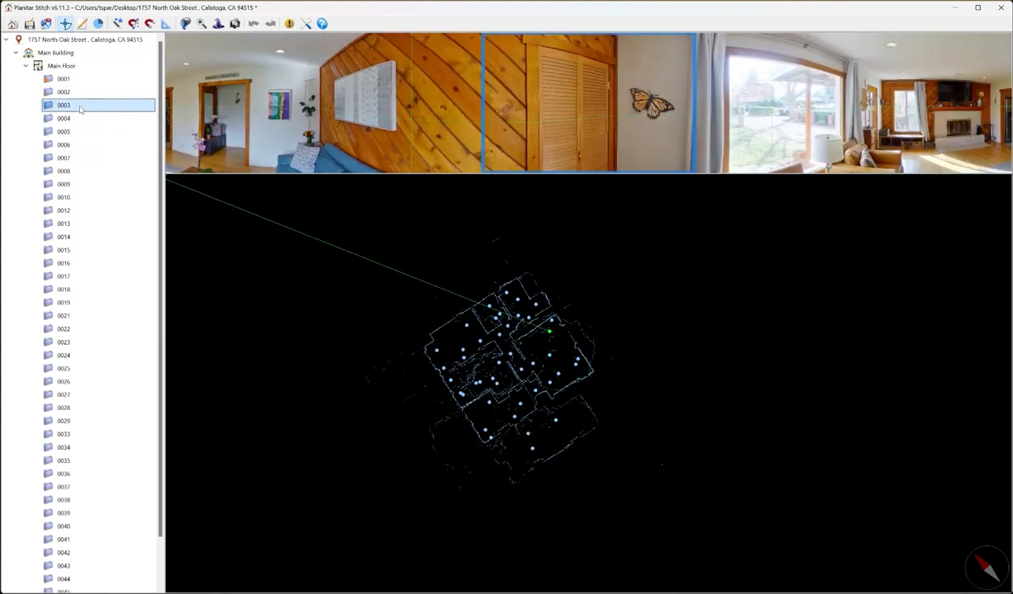
{"action": "key", "text": "Down"}
{"action": "right_click", "coordinate": [67, 115]}
{"action": "left_click", "coordinate": [94, 147]}
Review the panoramas from scan 0006 onward and hide pantry scan 0014 in iGUIDE.
{"action": "left_click", "coordinate": [94, 147]}
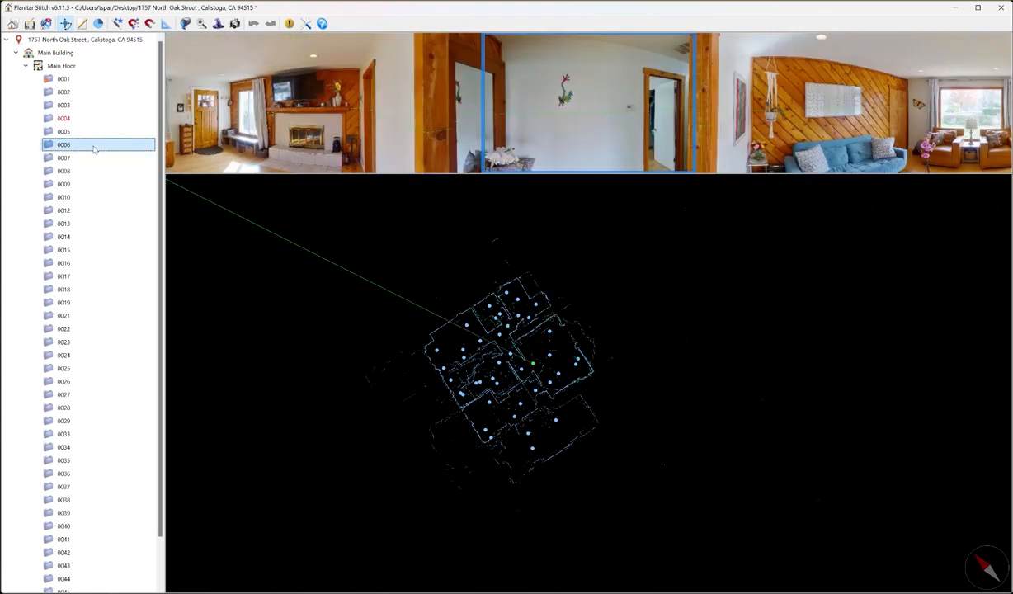
{"action": "key", "text": "Down"}
{"action": "key", "text": "Down"}
{"action": "key", "text": "Down"}
{"action": "key", "text": "Down"}
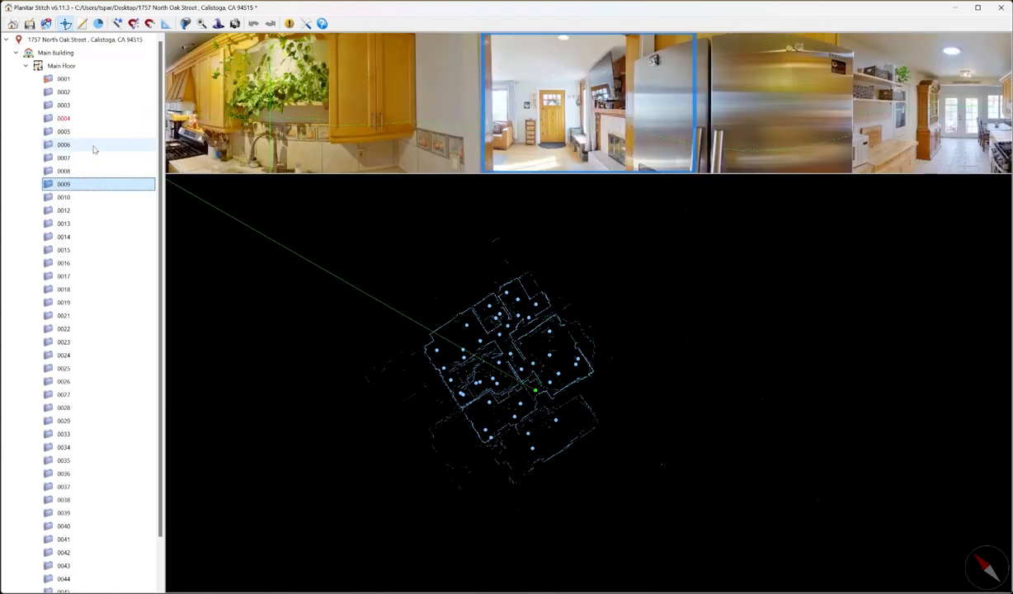
{"action": "key", "text": "Down"}
{"action": "key", "text": "Down"}
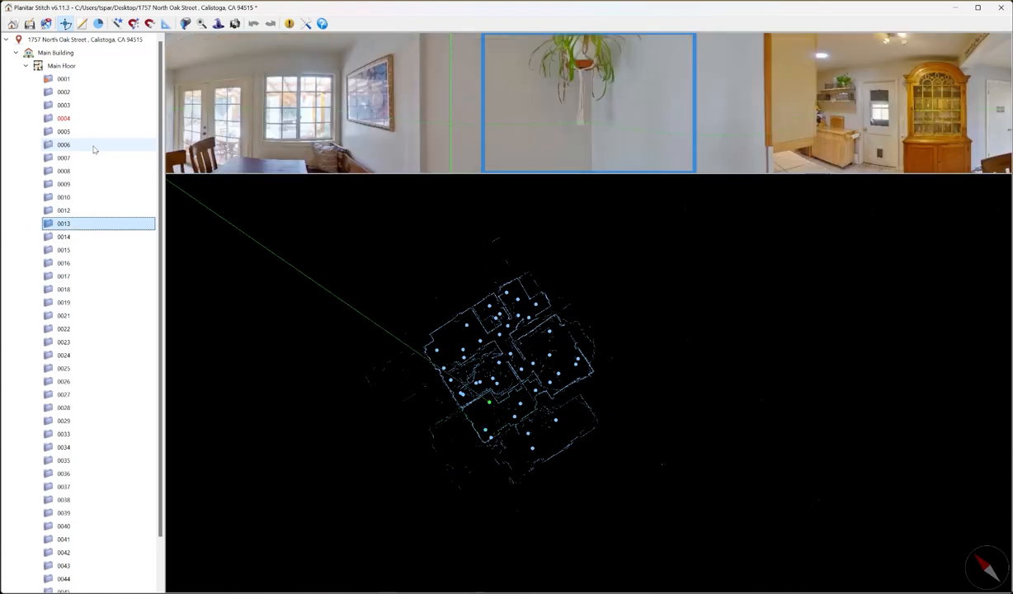
{"action": "key", "text": "Down"}
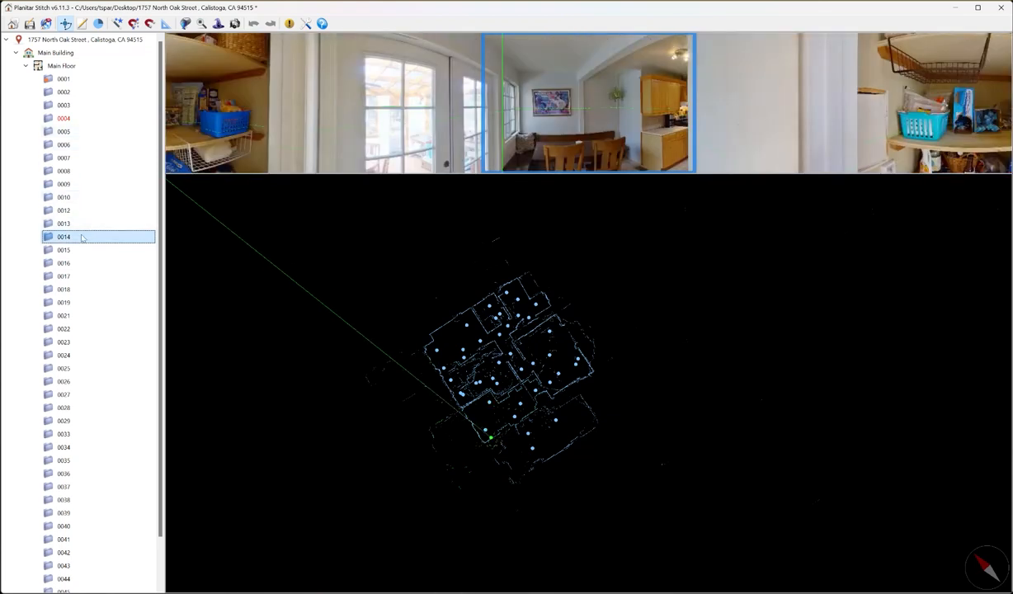
{"action": "right_click", "coordinate": [83, 238]}
{"action": "left_click", "coordinate": [95, 252]}
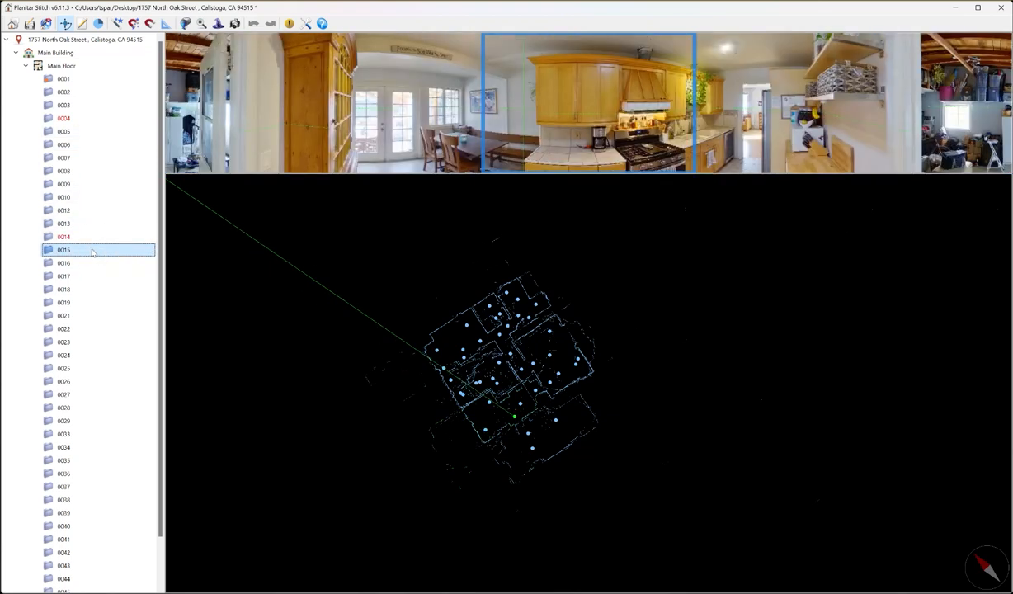
Hide scan 0015, taken at the doorway between kitchen and garage, in iGUIDE.
{"action": "key", "text": "Down"}
{"action": "left_click", "coordinate": [92, 251]}
{"action": "right_click", "coordinate": [80, 250]}
{"action": "left_click", "coordinate": [80, 261]}
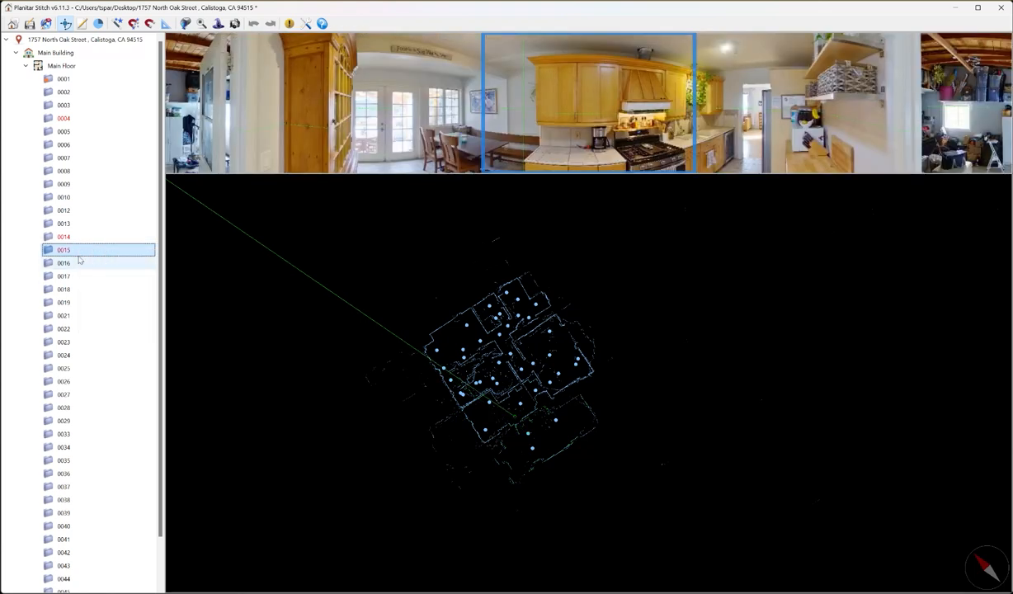
Recheck the panoramas of scans 0013 to 0015 and hide garage scan 0016 in iGUIDE.
{"action": "left_click", "coordinate": [79, 239]}
{"action": "left_click", "coordinate": [132, 225]}
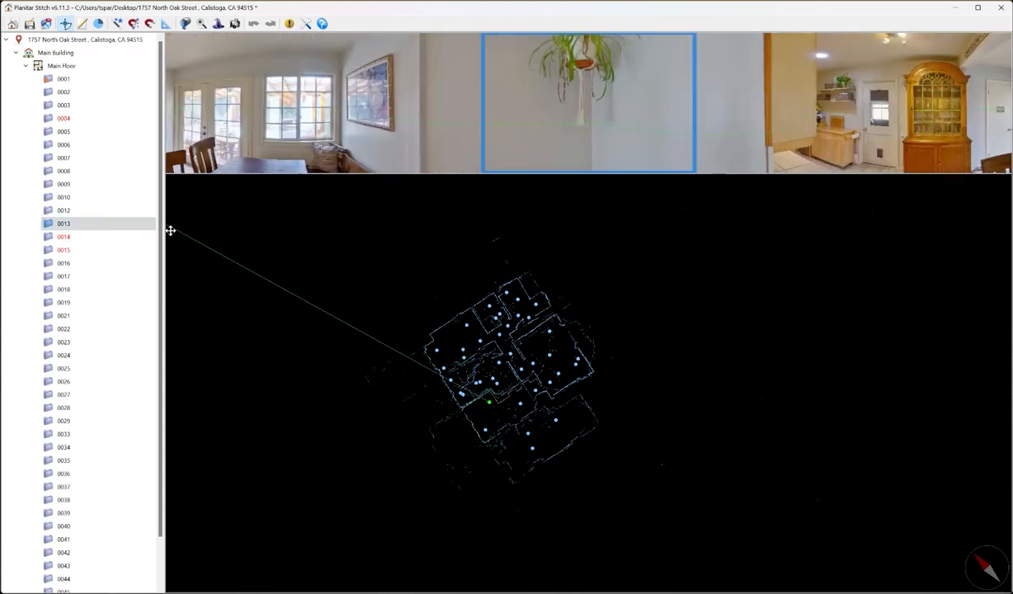
{"action": "left_click", "coordinate": [95, 237]}
{"action": "left_click", "coordinate": [93, 249]}
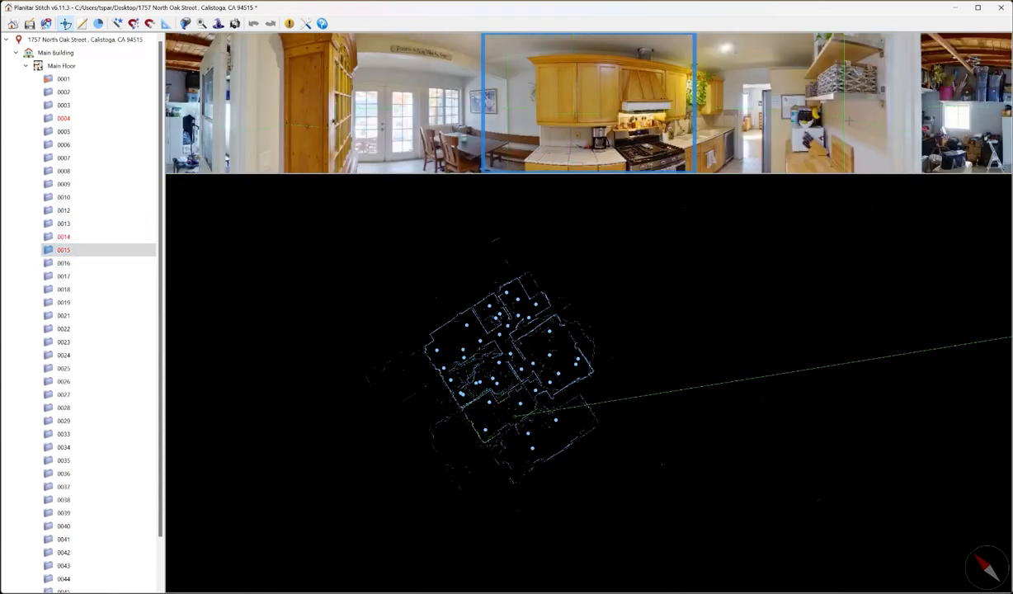
{"action": "left_click", "coordinate": [78, 266]}
{"action": "right_click", "coordinate": [79, 266]}
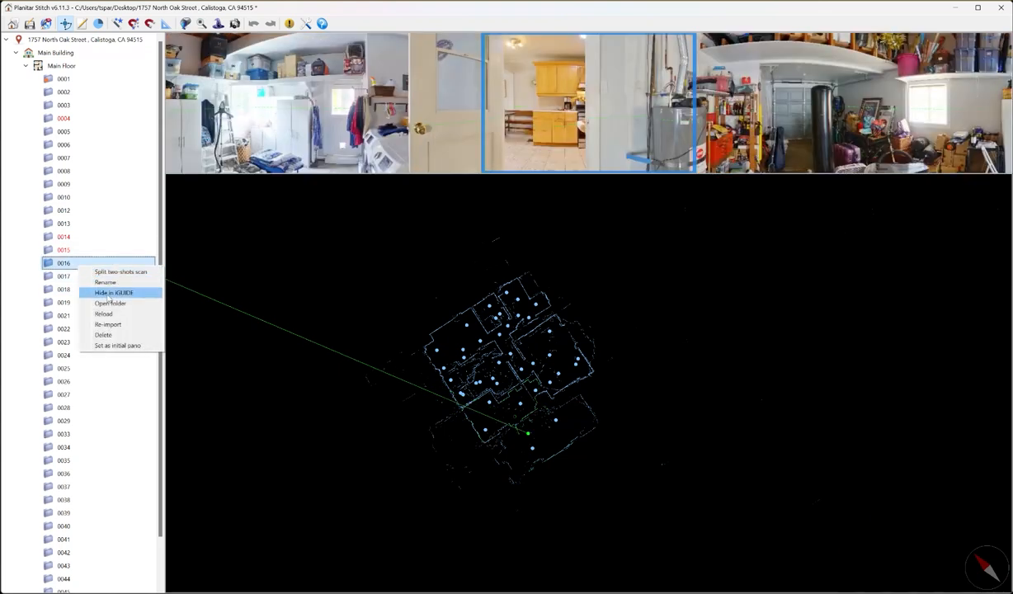
{"action": "left_click", "coordinate": [103, 283]}
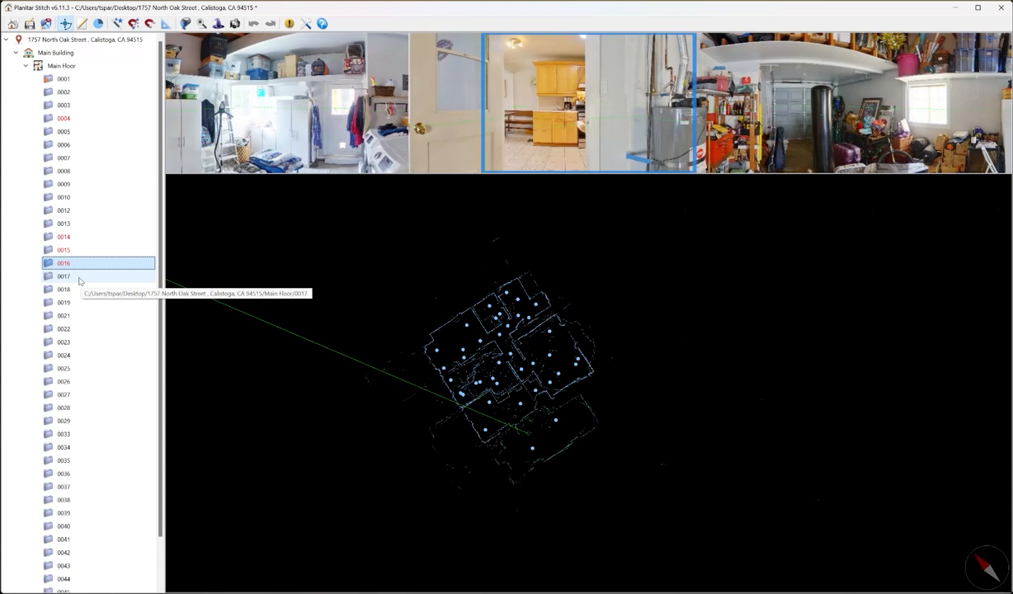
Hide the remaining garage scans 0017 and 0018 in iGUIDE.
{"action": "right_click", "coordinate": [80, 281]}
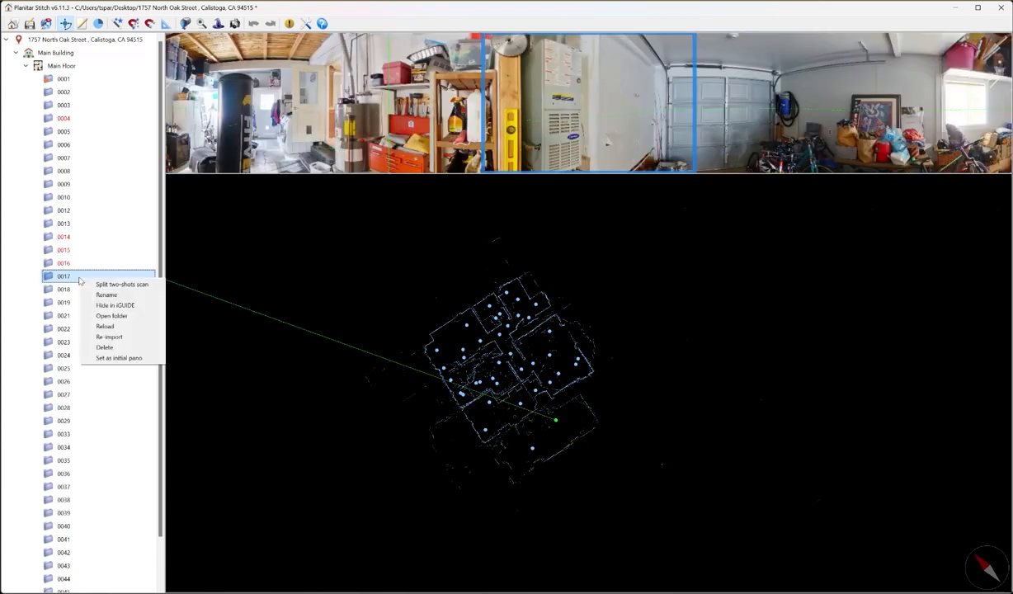
{"action": "left_click", "coordinate": [110, 292]}
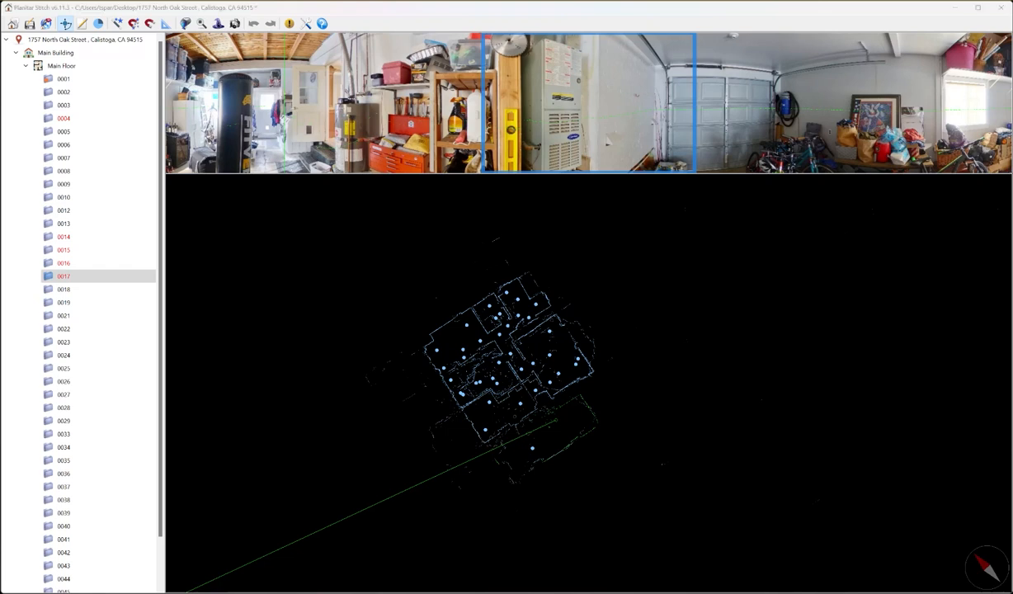
{"action": "left_click", "coordinate": [77, 293]}
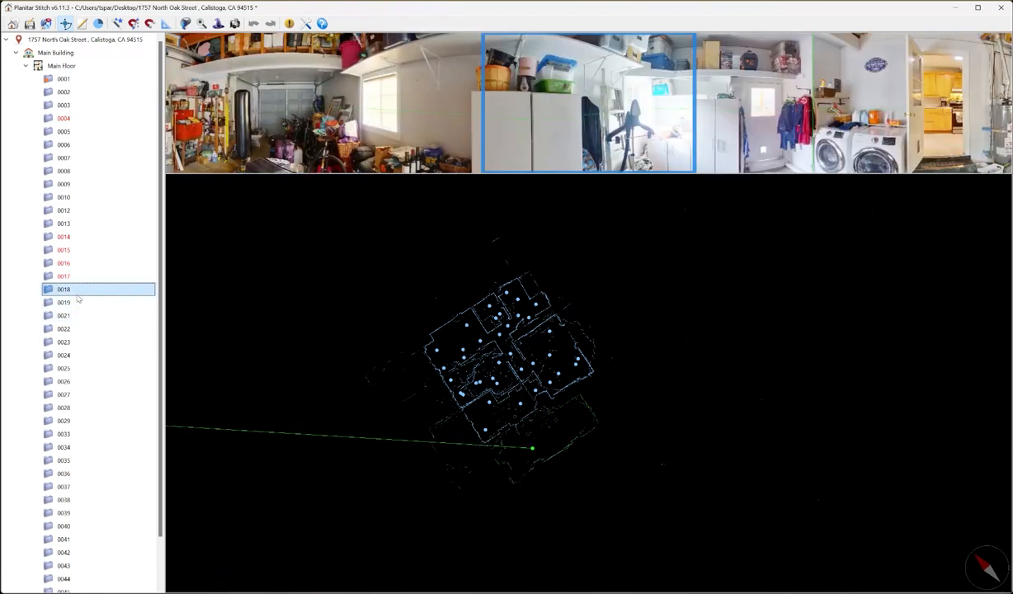
{"action": "right_click", "coordinate": [77, 289]}
{"action": "left_click", "coordinate": [103, 322]}
Review the panoramas from scan 0019 onward and hide bedroom closet scan 0026 in iGUIDE.
{"action": "left_click", "coordinate": [84, 303]}
{"action": "key", "text": "Down"}
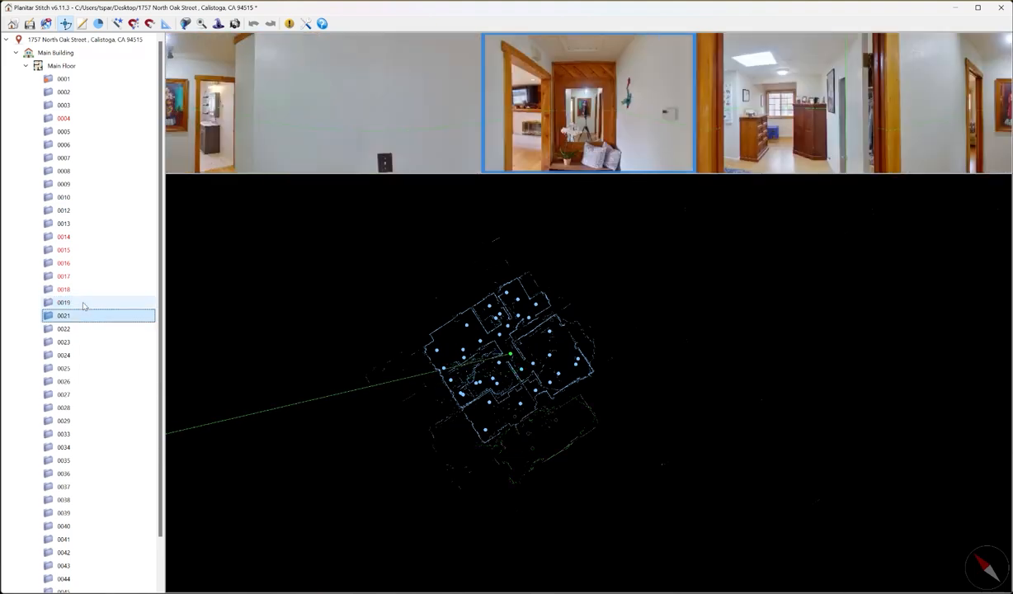
{"action": "key", "text": "Down"}
{"action": "key", "text": "Down"}
{"action": "key", "text": "Down"}
{"action": "key", "text": "Down"}
{"action": "key", "text": "Down"}
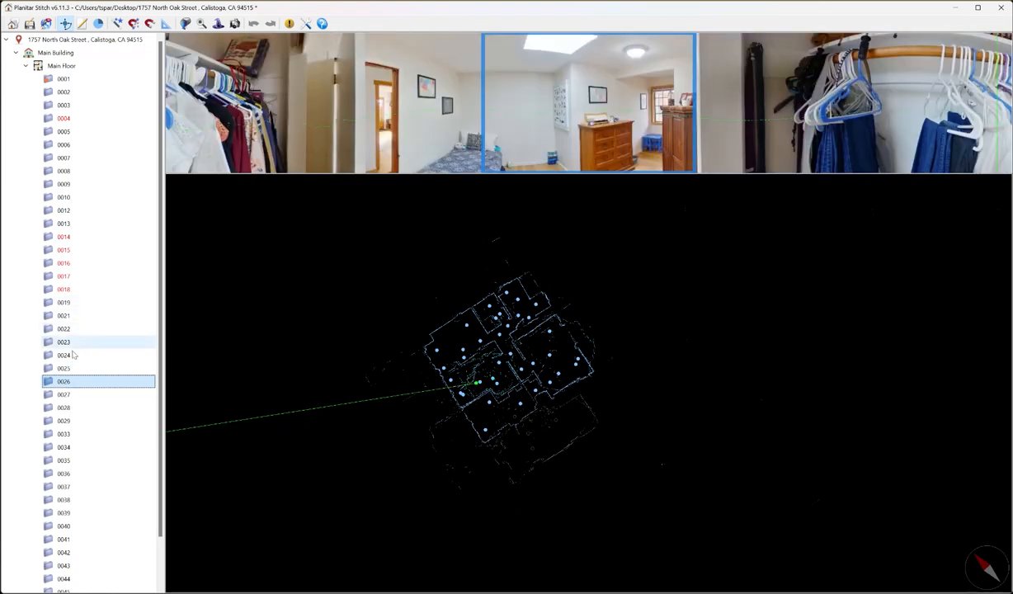
{"action": "right_click", "coordinate": [75, 382]}
{"action": "left_click", "coordinate": [88, 408]}
Review the panoramas from scan 0027 onward and hide closet scan 0037 in iGUIDE.
{"action": "key", "text": "Down"}
{"action": "key", "text": "Down"}
{"action": "key", "text": "Down"}
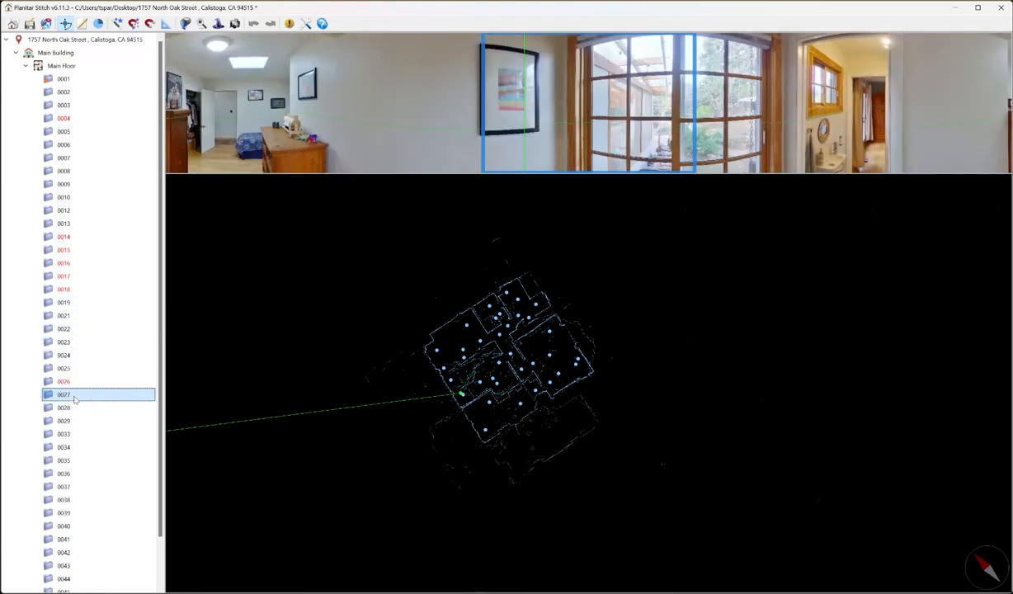
{"action": "key", "text": "Down"}
{"action": "key", "text": "Down"}
{"action": "key", "text": "Down"}
{"action": "key", "text": "Down"}
{"action": "key", "text": "Down"}
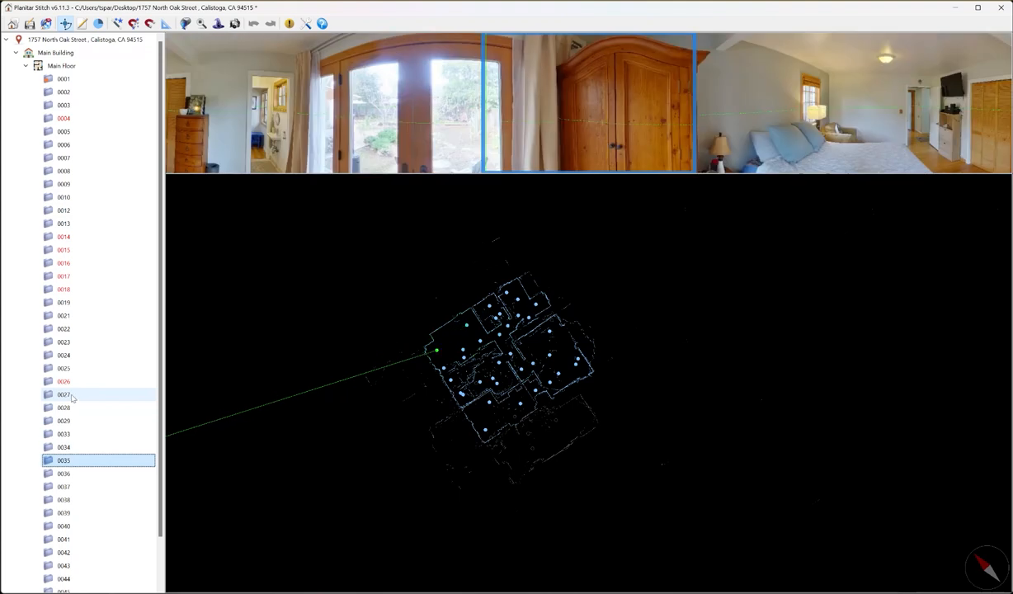
{"action": "key", "text": "Down"}
{"action": "key", "text": "Up"}
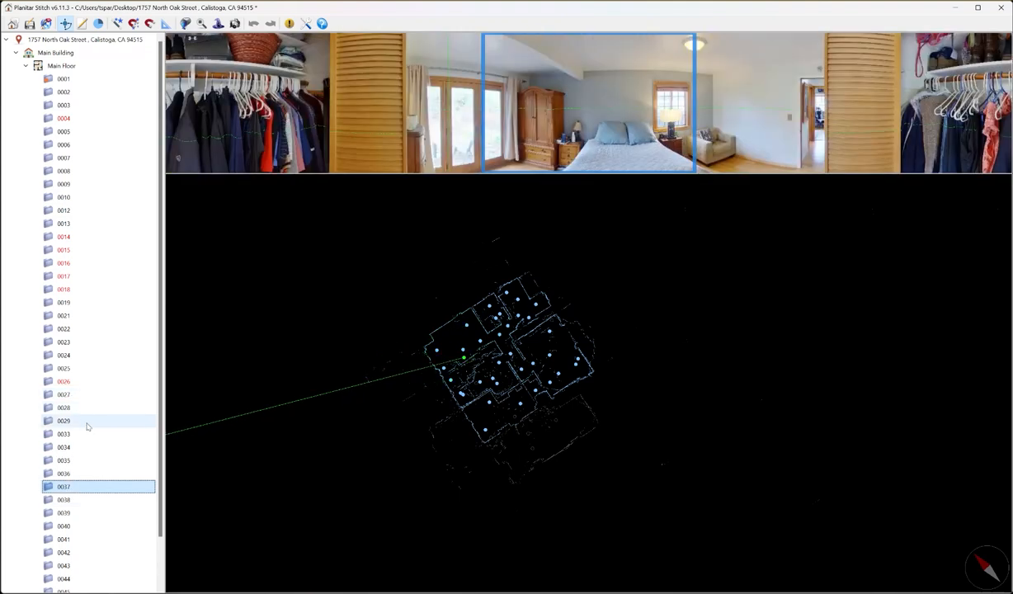
{"action": "right_click", "coordinate": [67, 493]}
{"action": "left_click", "coordinate": [92, 519]}
Review the panoramas from scan 0038 onward and hide bathroom linen closet scan 0043 in iGUIDE.
{"action": "key", "text": "Down"}
{"action": "key", "text": "Down"}
{"action": "key", "text": "Down"}
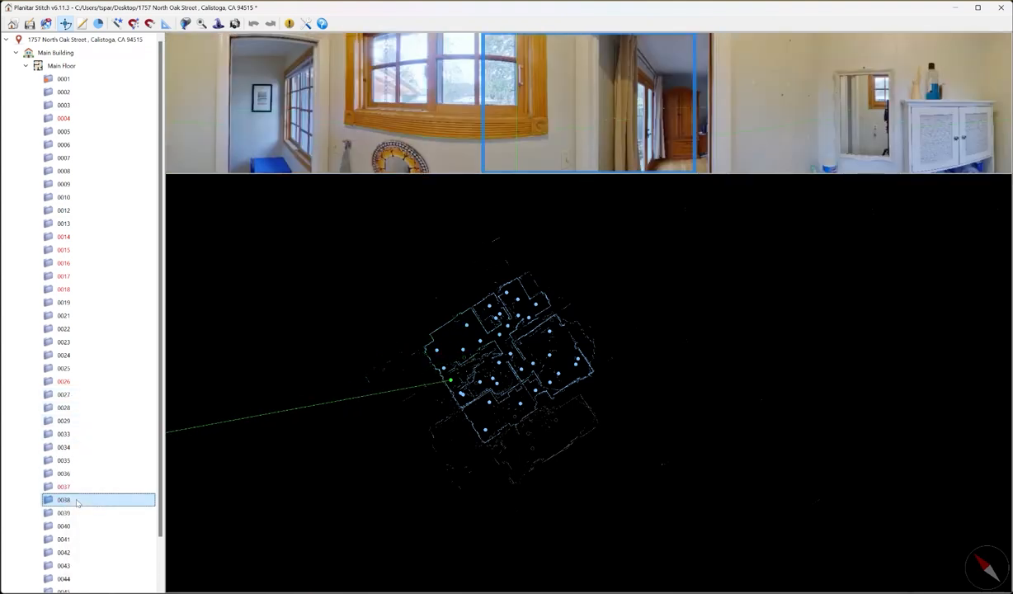
{"action": "key", "text": "Down"}
{"action": "key", "text": "Down"}
{"action": "key", "text": "Down"}
{"action": "key", "text": "Down"}
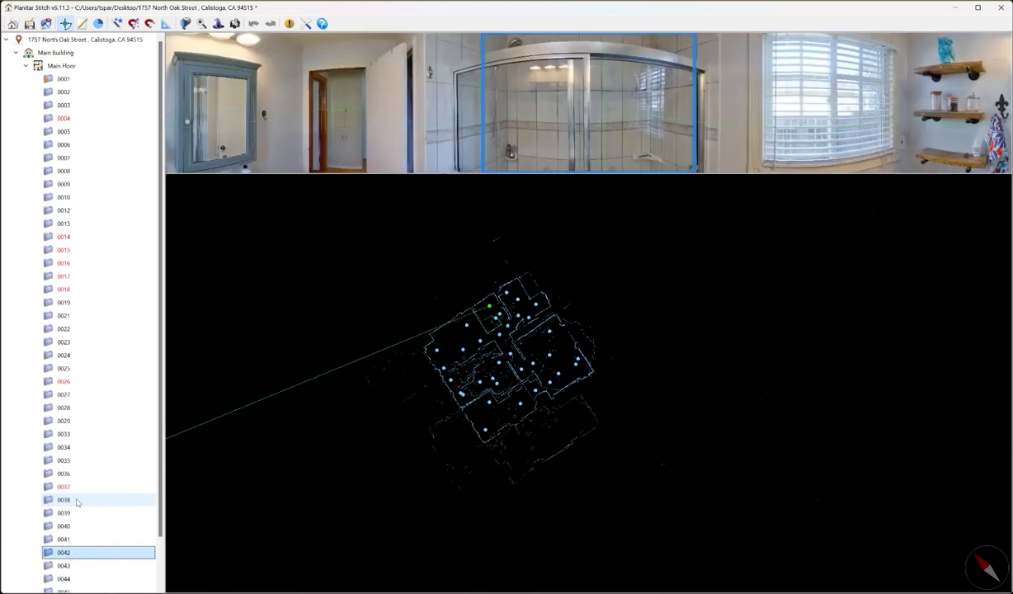
{"action": "scroll", "coordinate": [73, 536], "scroll_direction": "down", "scroll_amount": 2}
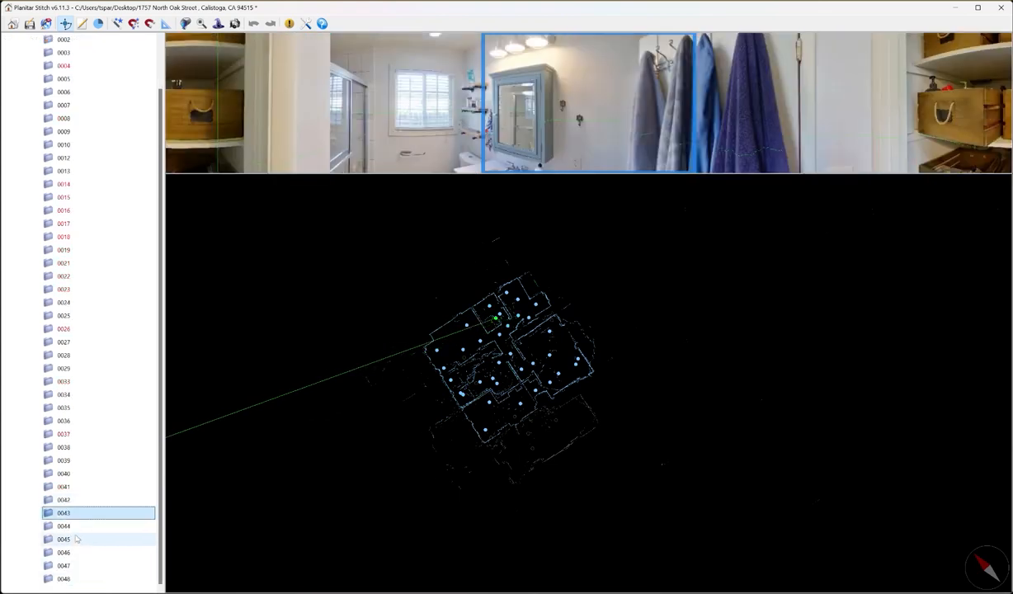
{"action": "right_click", "coordinate": [80, 517]}
{"action": "left_click", "coordinate": [91, 545]}
Review the panoramas from scan 0044 onward and hide bedroom closet scan 0048 in iGUIDE.
{"action": "left_click", "coordinate": [73, 531]}
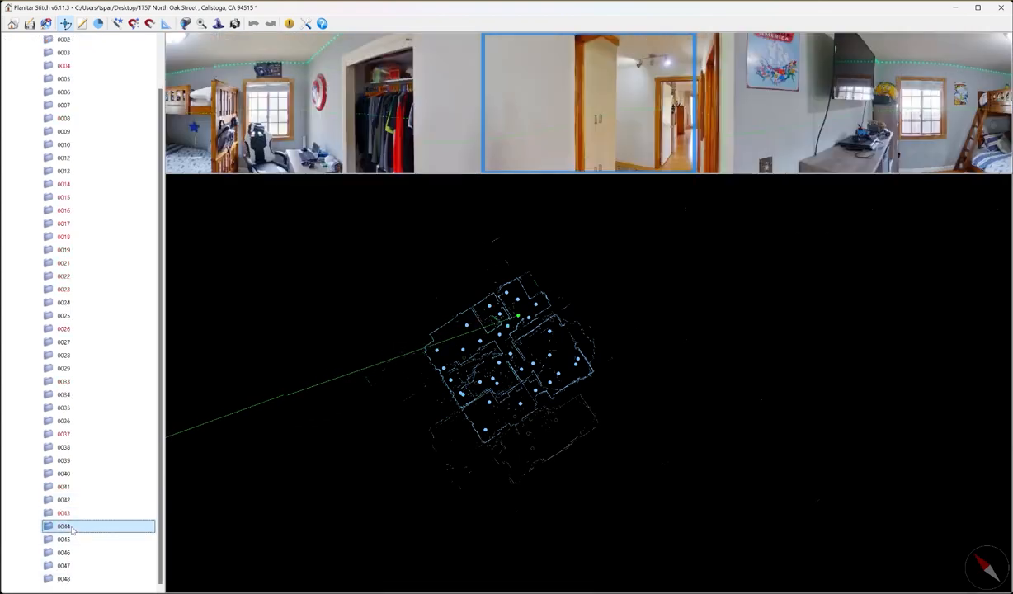
{"action": "key", "text": "Down"}
{"action": "key", "text": "Down"}
{"action": "key", "text": "Down"}
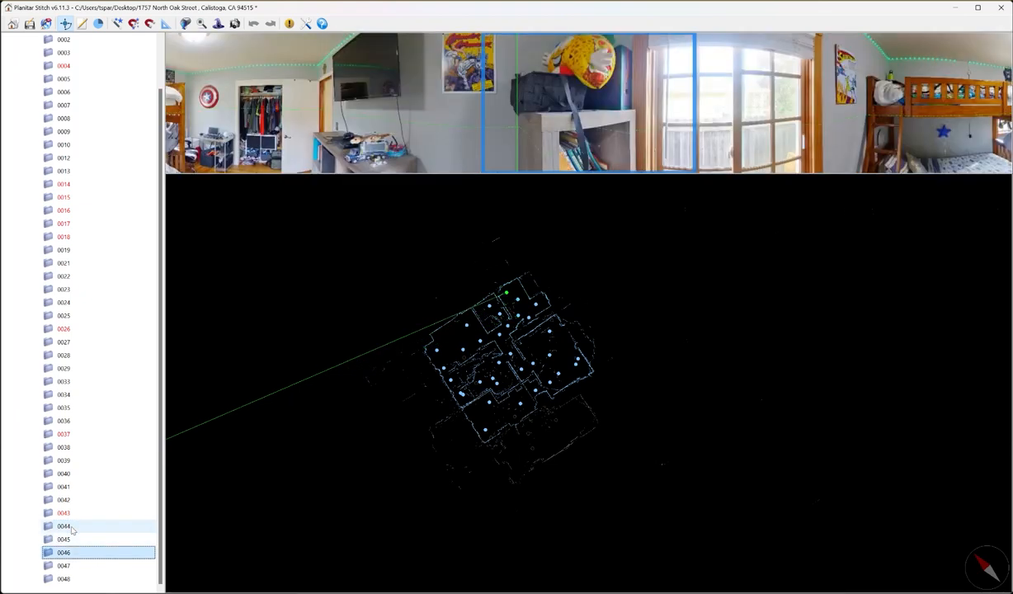
{"action": "key", "text": "Down"}
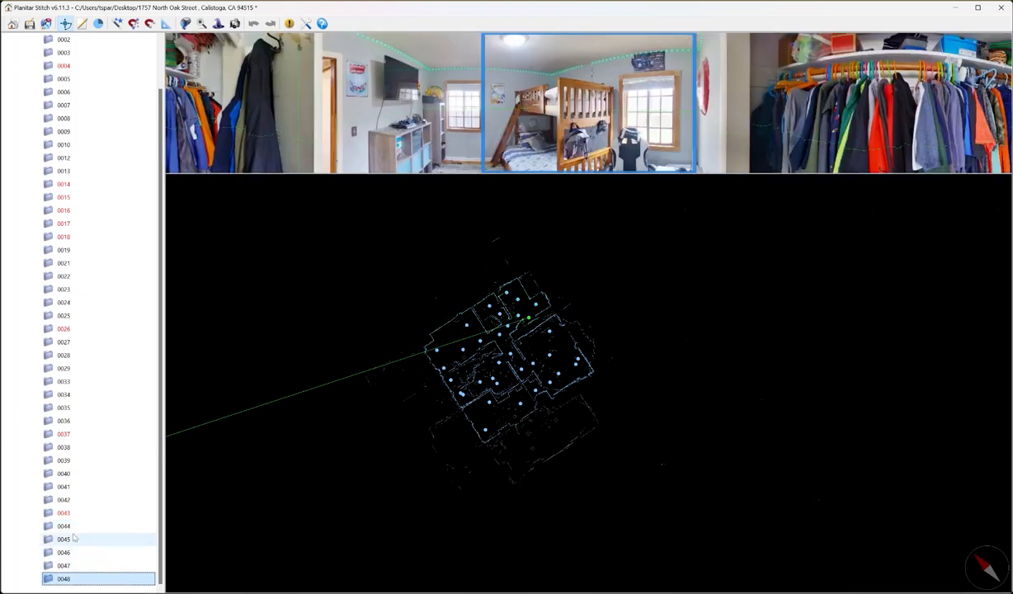
{"action": "right_click", "coordinate": [79, 580]}
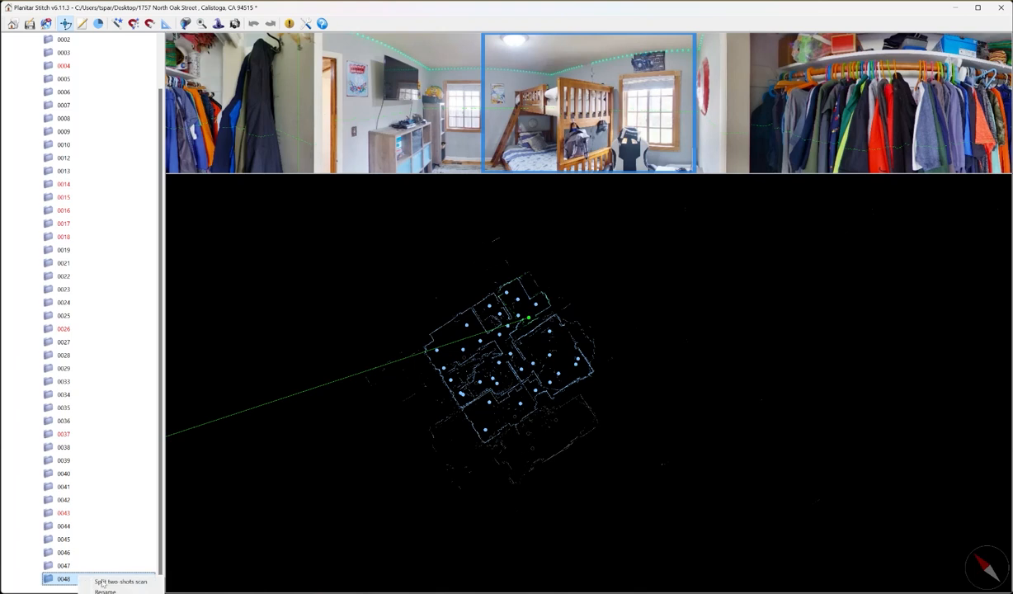
{"action": "key", "text": "Escape"}
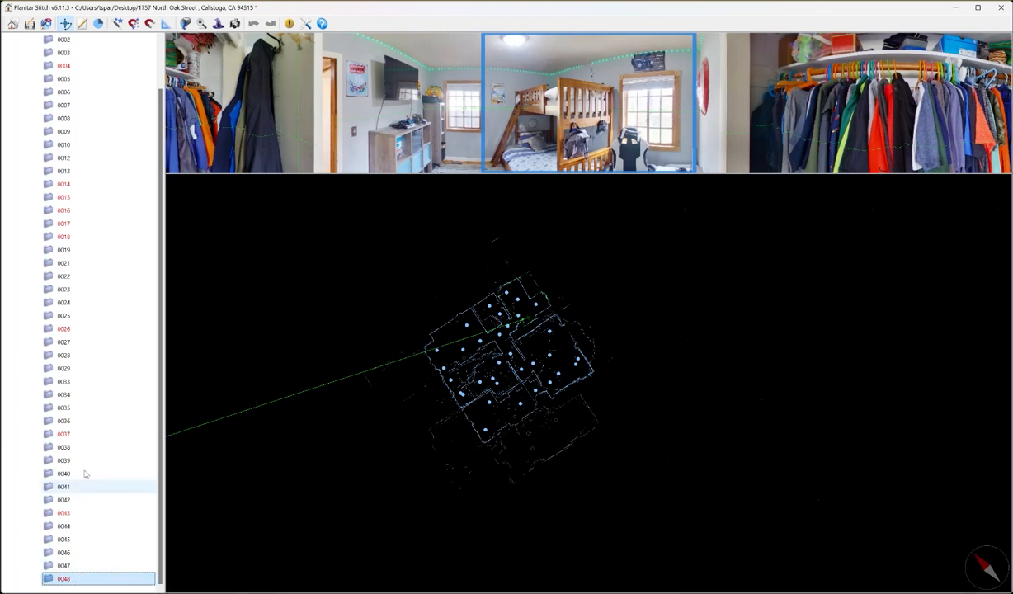
Recheck panoramas across the scan list, including 0021 and 0013, and review living room scans 0001 through 0004.
{"action": "left_click", "coordinate": [73, 222]}
{"action": "left_click", "coordinate": [73, 236]}
{"action": "left_click", "coordinate": [72, 302]}
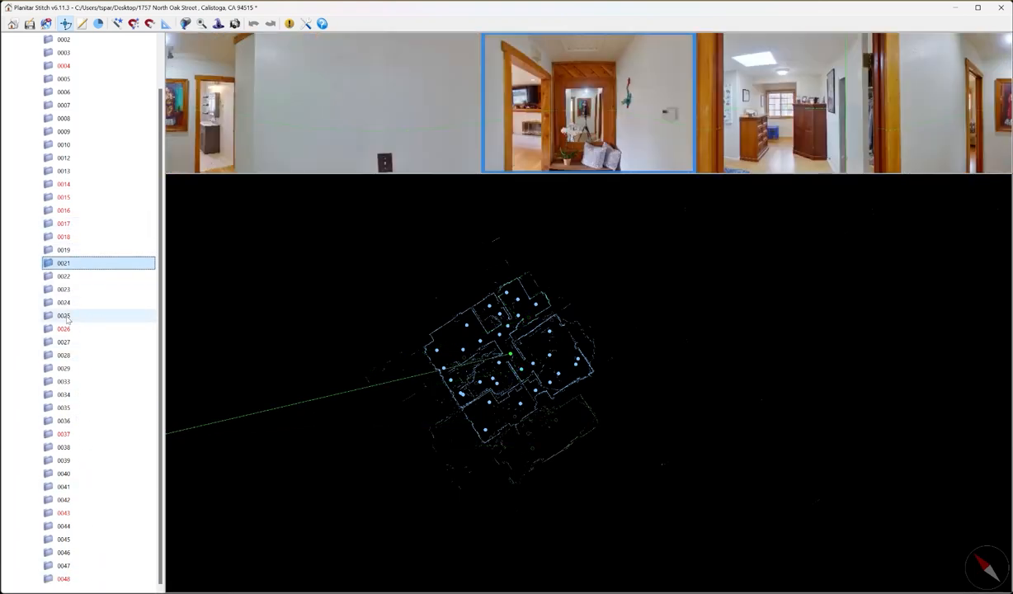
{"action": "left_click", "coordinate": [71, 329]}
{"action": "left_click", "coordinate": [72, 171]}
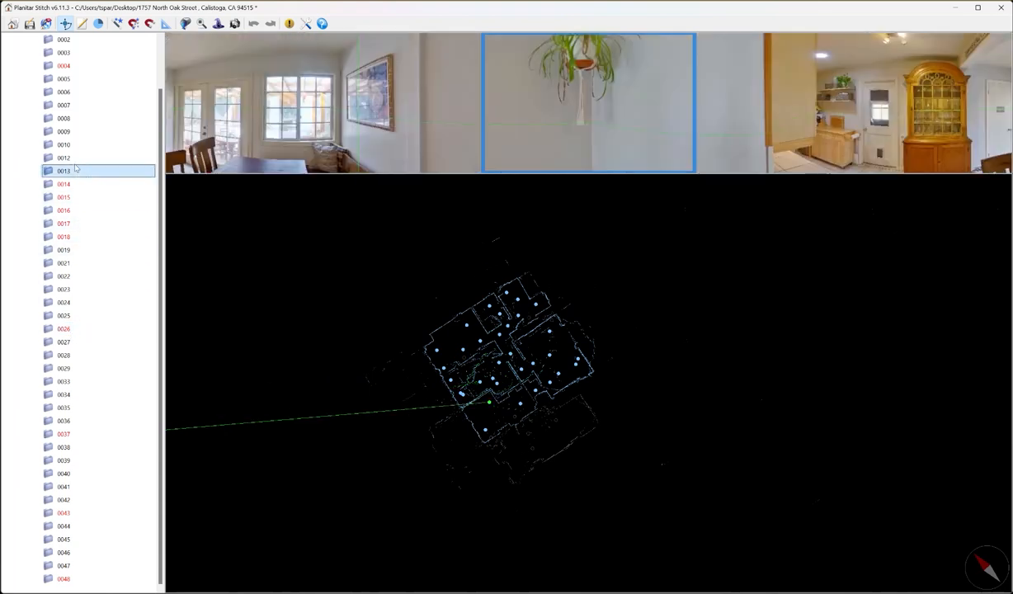
{"action": "scroll", "coordinate": [107, 258], "scroll_direction": "up", "scroll_amount": 2}
{"action": "scroll", "coordinate": [421, 371], "scroll_direction": "up", "scroll_amount": 3}
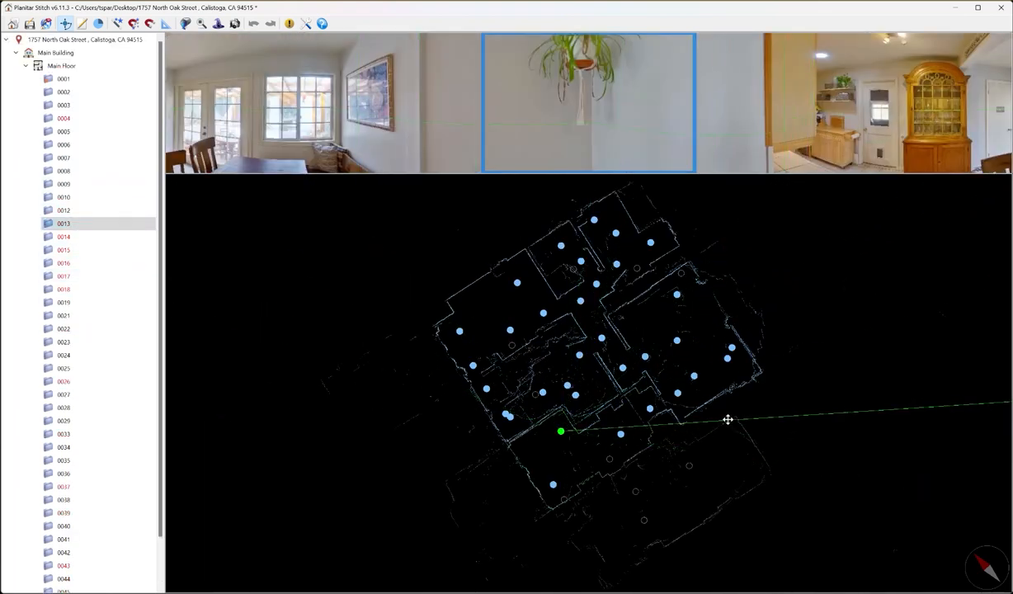
{"action": "left_click", "coordinate": [95, 82]}
{"action": "key", "text": "Down"}
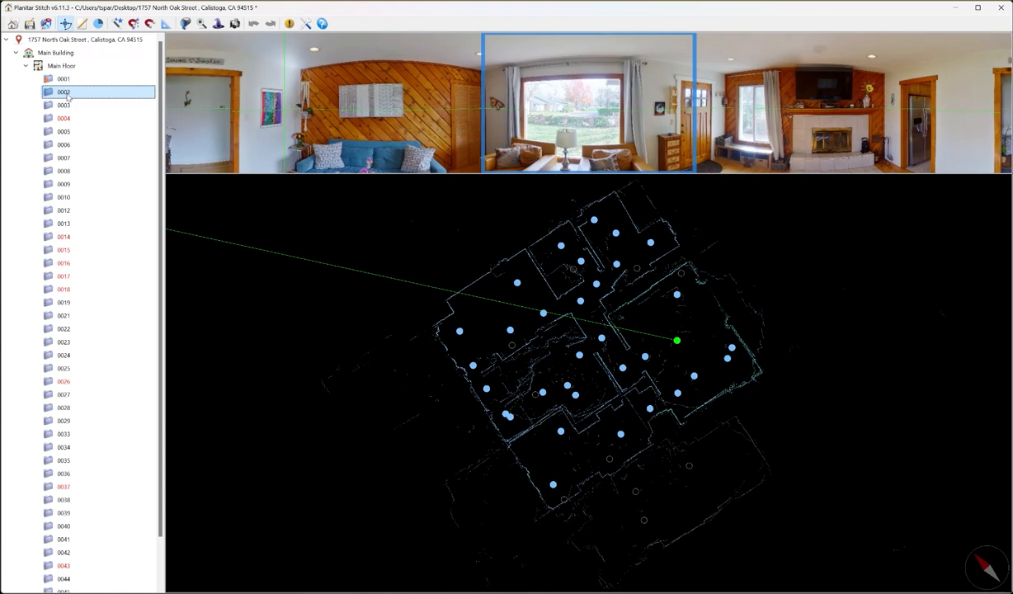
{"action": "key", "text": "Down"}
{"action": "key", "text": "Down"}
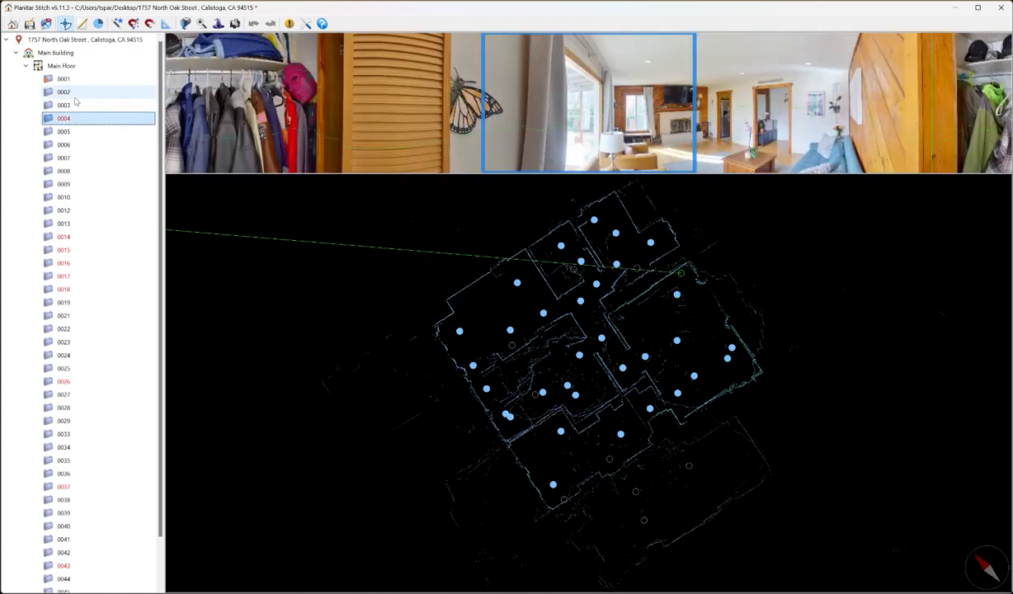
{"action": "key", "text": "Down"}
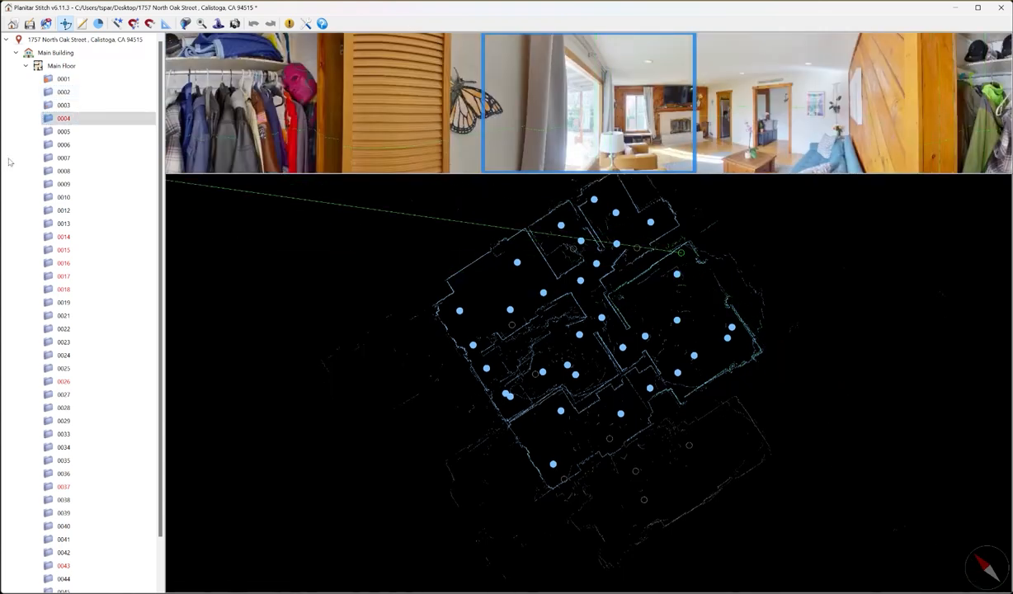
Move living room scan 0005 outside the floor plan and rotate it out of alignment with the other scans.
{"action": "left_click", "coordinate": [63, 132]}
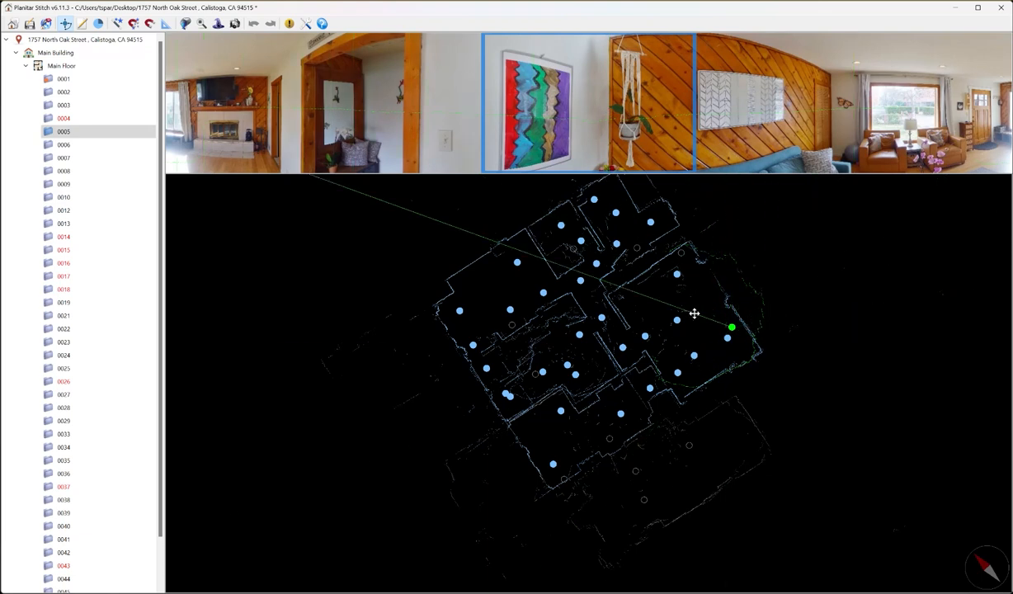
{"action": "left_click_drag", "start_coordinate": [694, 313], "coordinate": [882, 317]}
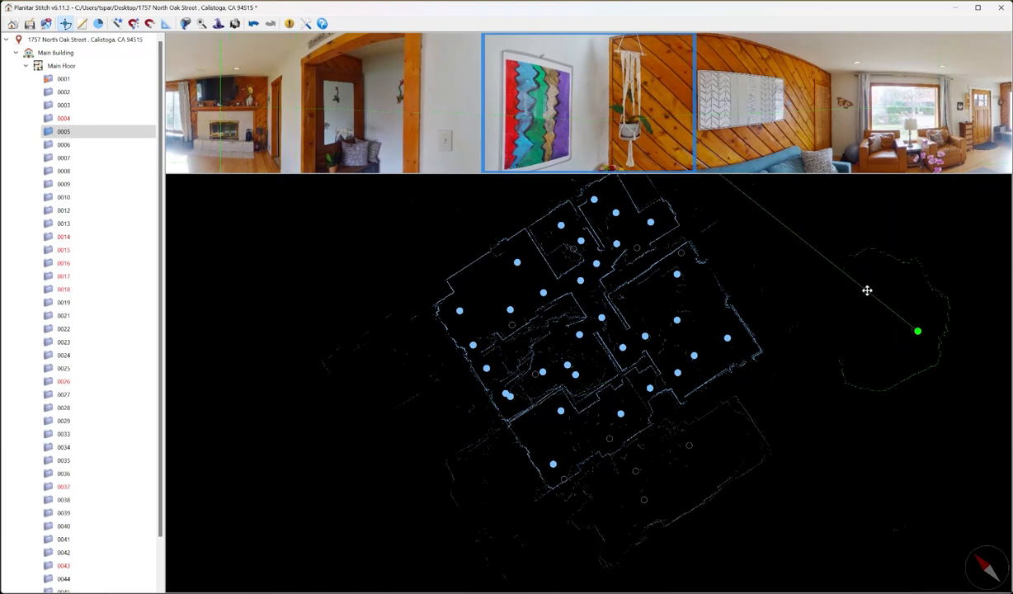
{"action": "left_click_drag", "start_coordinate": [908, 303], "coordinate": [848, 281]}
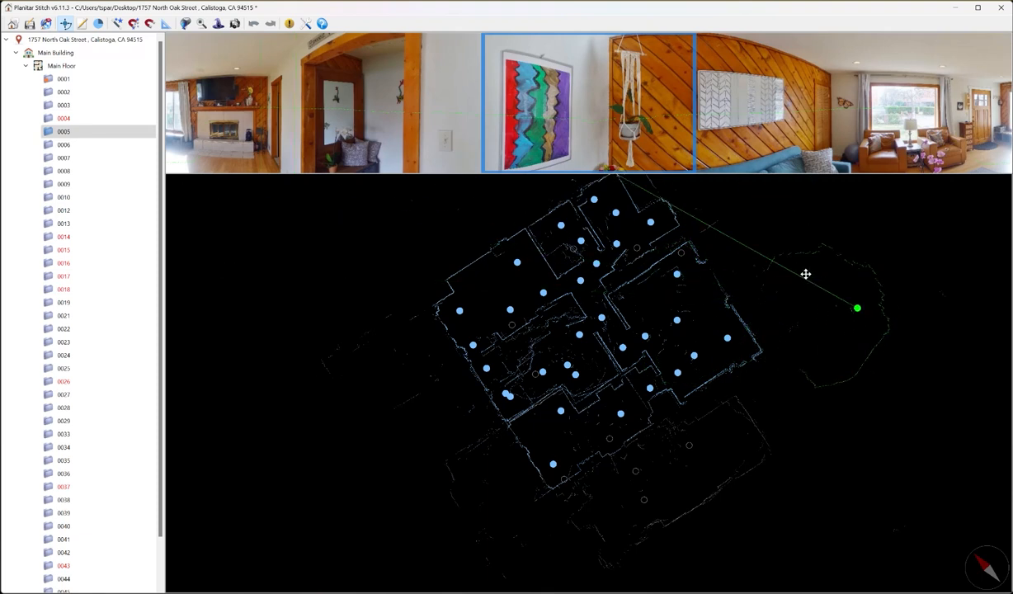
{"action": "left_click_drag", "start_coordinate": [839, 280], "coordinate": [817, 292]}
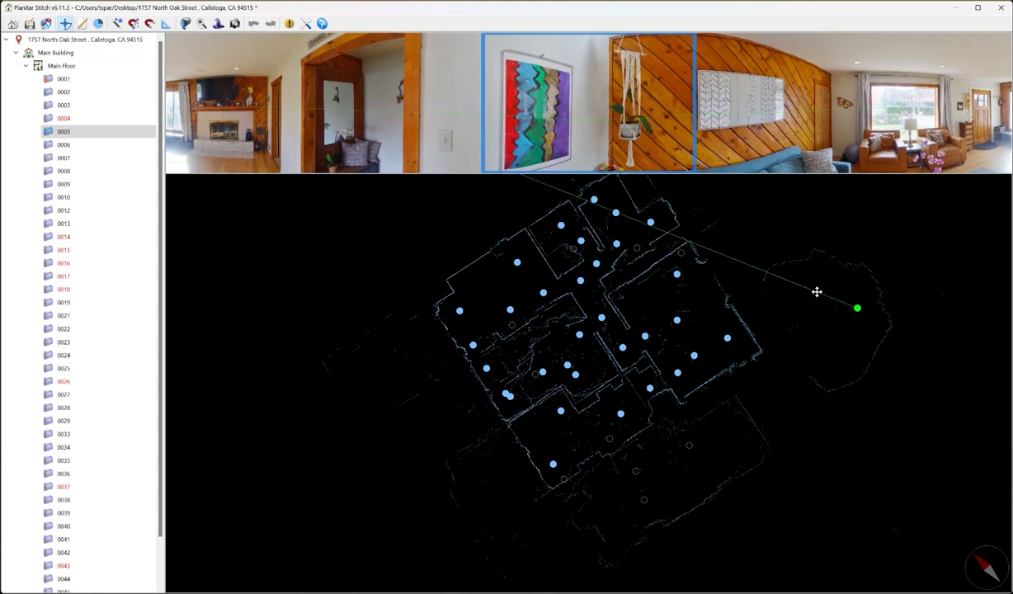
{"action": "left_click_drag", "start_coordinate": [817, 292], "coordinate": [852, 283]}
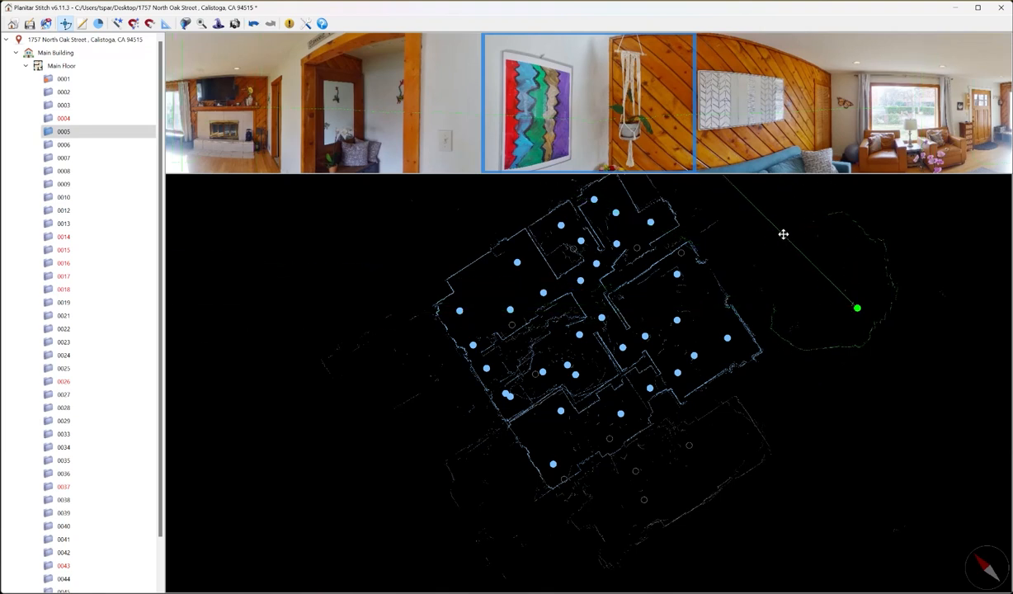
{"action": "left_click_drag", "start_coordinate": [835, 253], "coordinate": [799, 266]}
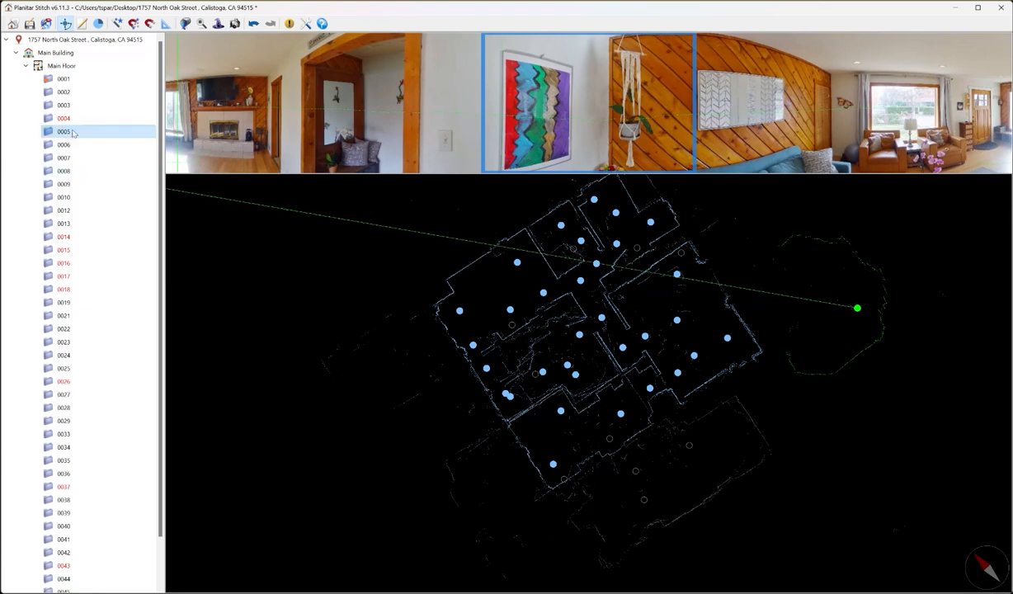
Delete living room scan 0005 from disk.
{"action": "right_click", "coordinate": [85, 132]}
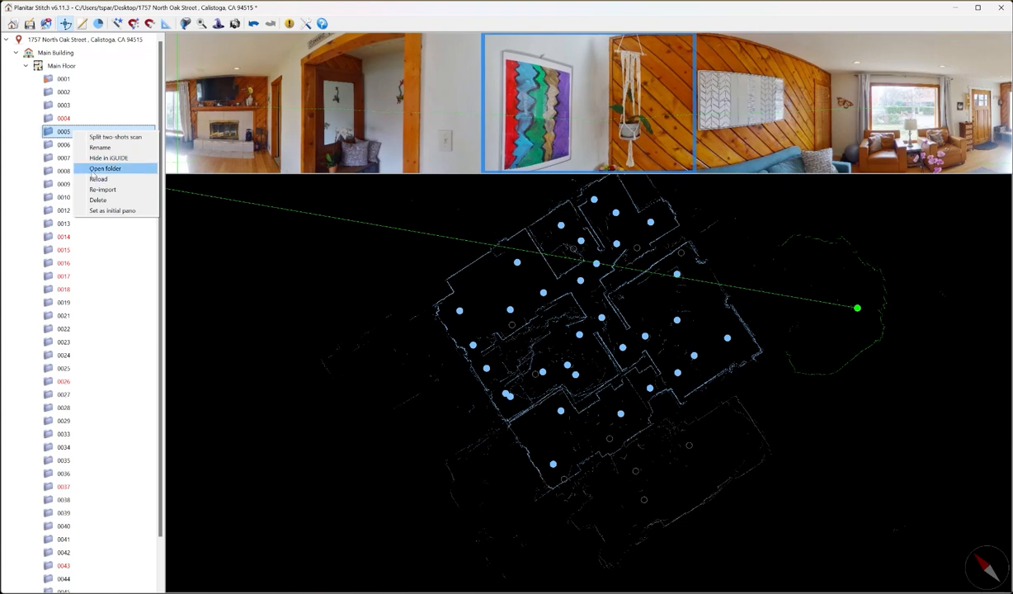
{"action": "left_click", "coordinate": [99, 199]}
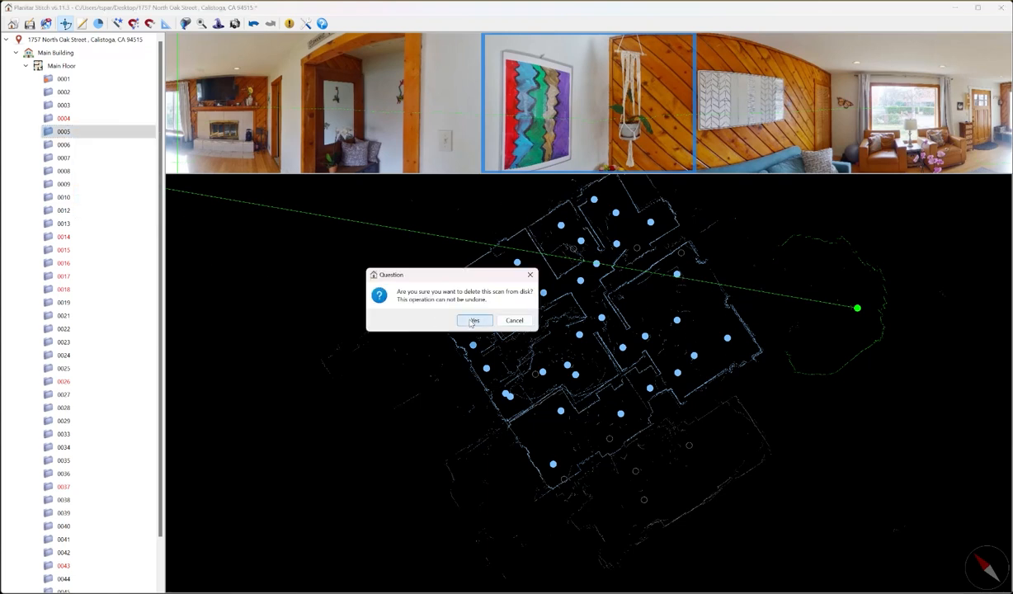
{"action": "left_click", "coordinate": [475, 321]}
Review the panoramas and plan positions of the scans from 0004 through garage scan 0018.
{"action": "left_click", "coordinate": [83, 119]}
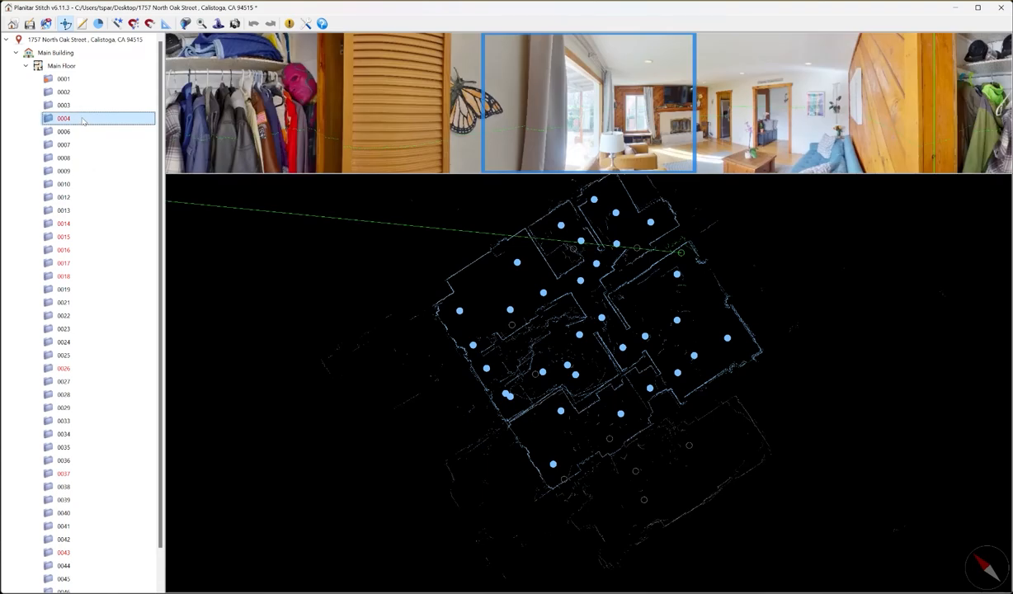
{"action": "left_click_drag", "start_coordinate": [515, 200], "coordinate": [515, 179]}
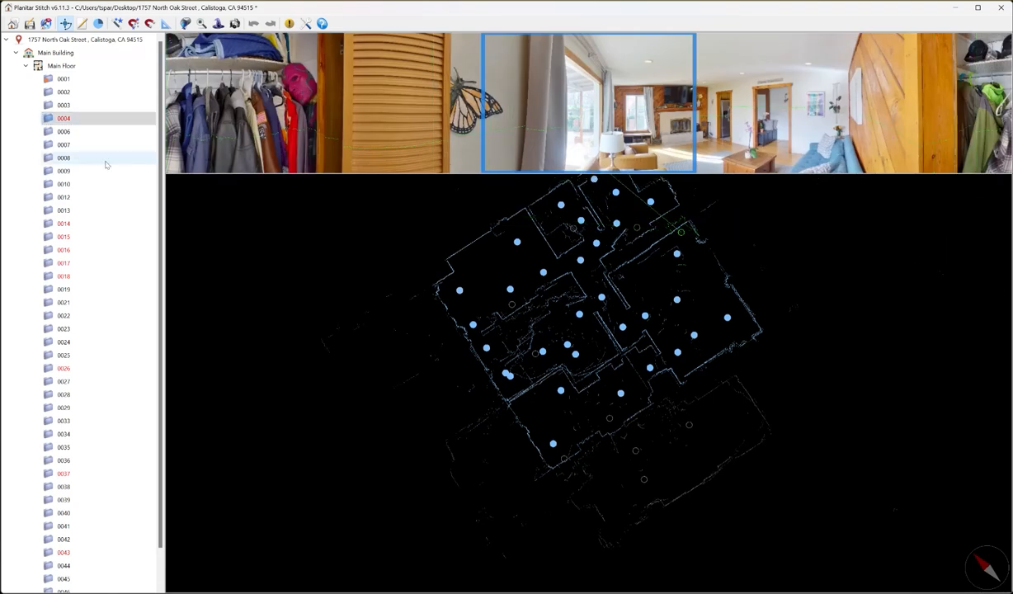
{"action": "left_click", "coordinate": [74, 132]}
{"action": "key", "text": "Down"}
{"action": "key", "text": "Down"}
{"action": "key", "text": "Down"}
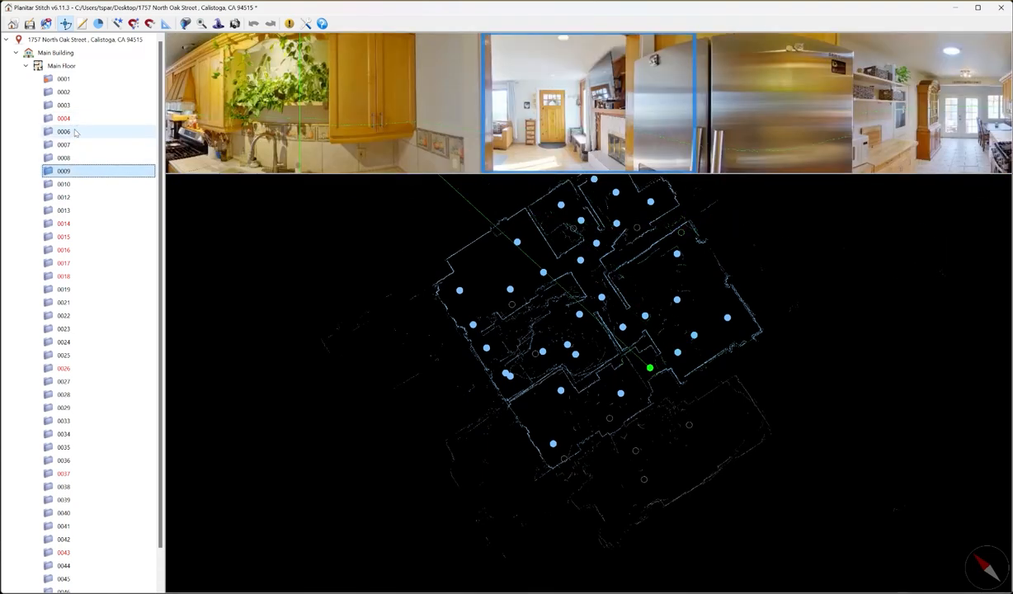
{"action": "key", "text": "Down"}
{"action": "key", "text": "Down"}
{"action": "key", "text": "Down"}
{"action": "key", "text": "Down"}
{"action": "key", "text": "Down"}
{"action": "key", "text": "Down"}
{"action": "key", "text": "Down"}
{"action": "key", "text": "Down"}
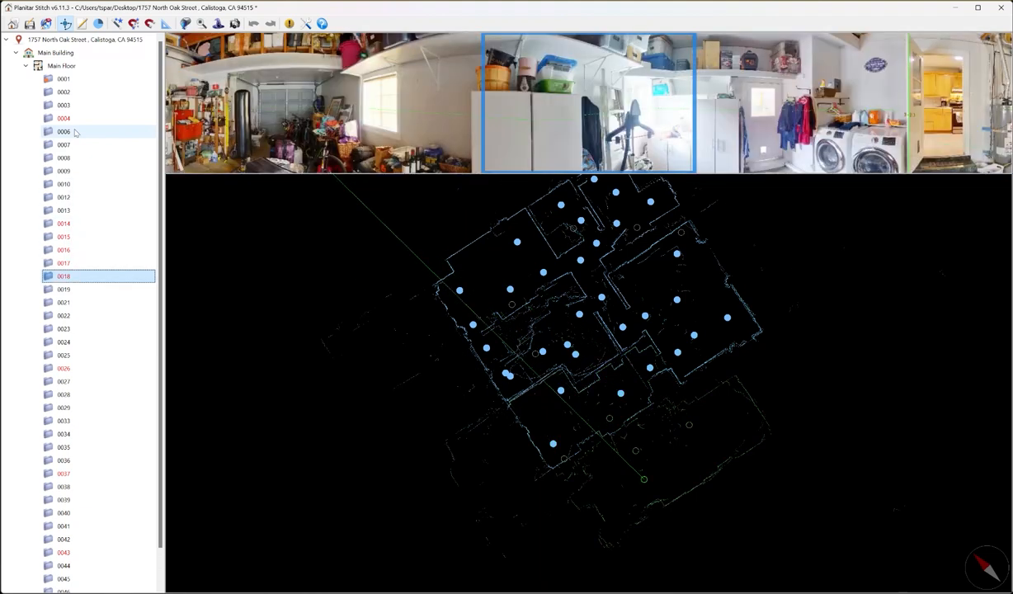
Move garage scan 0018 outside the floor plan, rotate it out of alignment, and delete it from disk.
{"action": "mouse_move", "coordinate": [655, 284]}
{"action": "left_mouse_down"}
{"action": "mouse_move", "coordinate": [708, 241]}
{"action": "mouse_move", "coordinate": [744, 247]}
{"action": "left_mouse_up"}
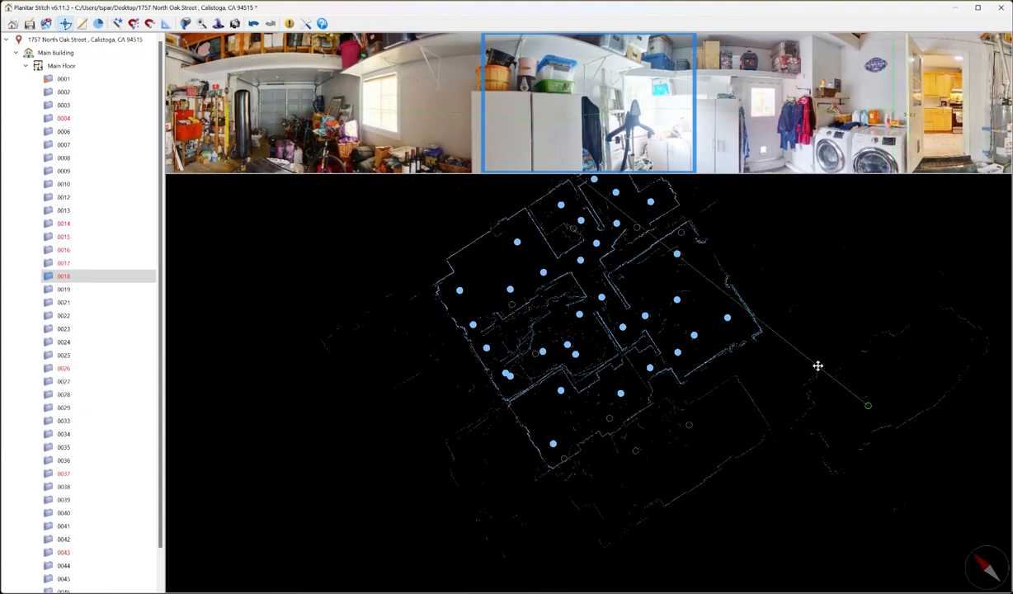
{"action": "left_click_drag", "start_coordinate": [898, 392], "coordinate": [903, 332]}
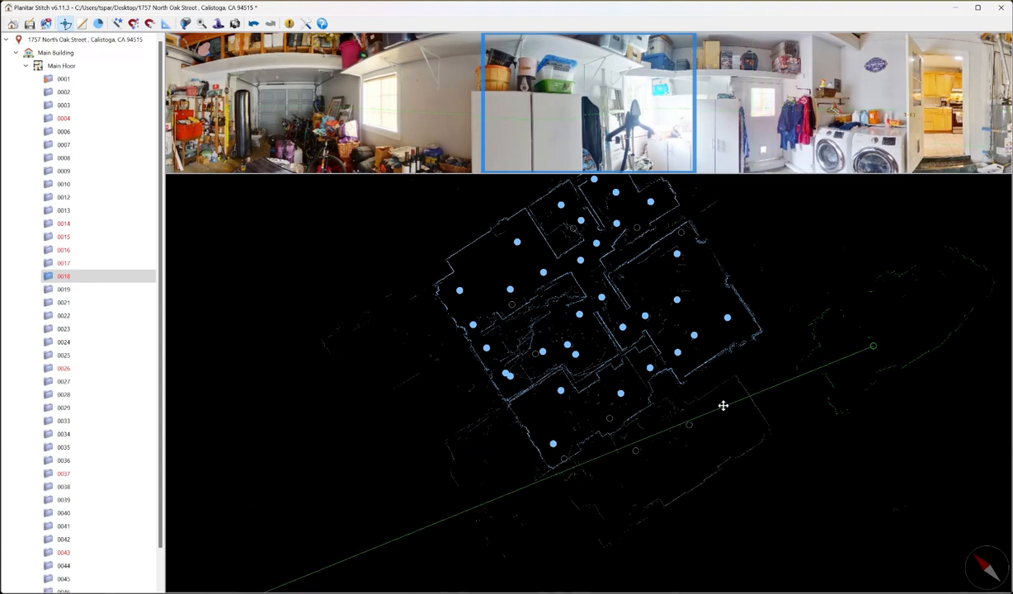
{"action": "mouse_move", "coordinate": [858, 352]}
{"action": "left_mouse_down"}
{"action": "mouse_move", "coordinate": [769, 414]}
{"action": "mouse_move", "coordinate": [642, 475]}
{"action": "mouse_move", "coordinate": [730, 448]}
{"action": "mouse_move", "coordinate": [814, 395]}
{"action": "left_mouse_up"}
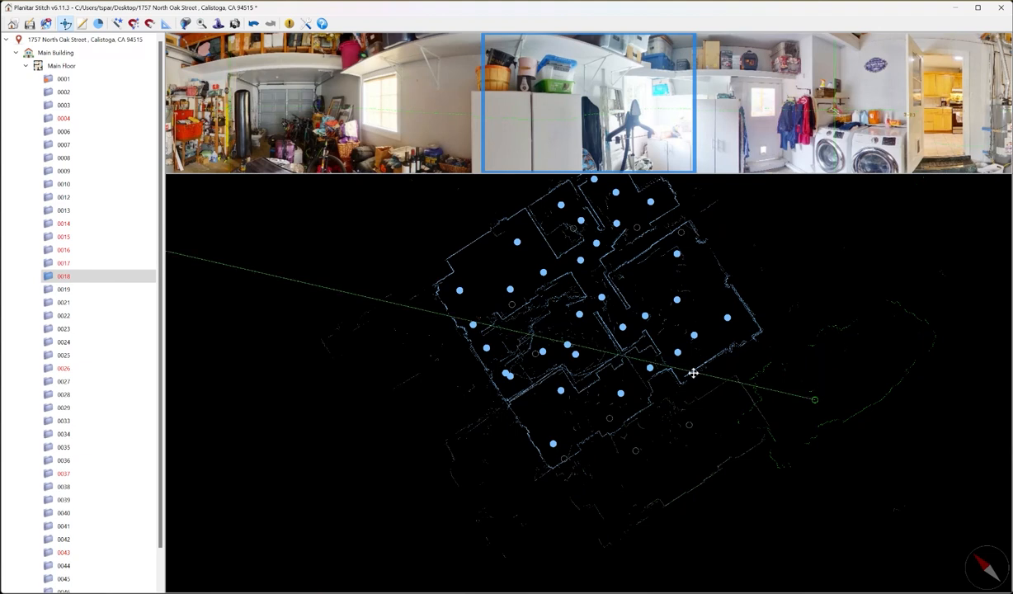
{"action": "right_click", "coordinate": [122, 279]}
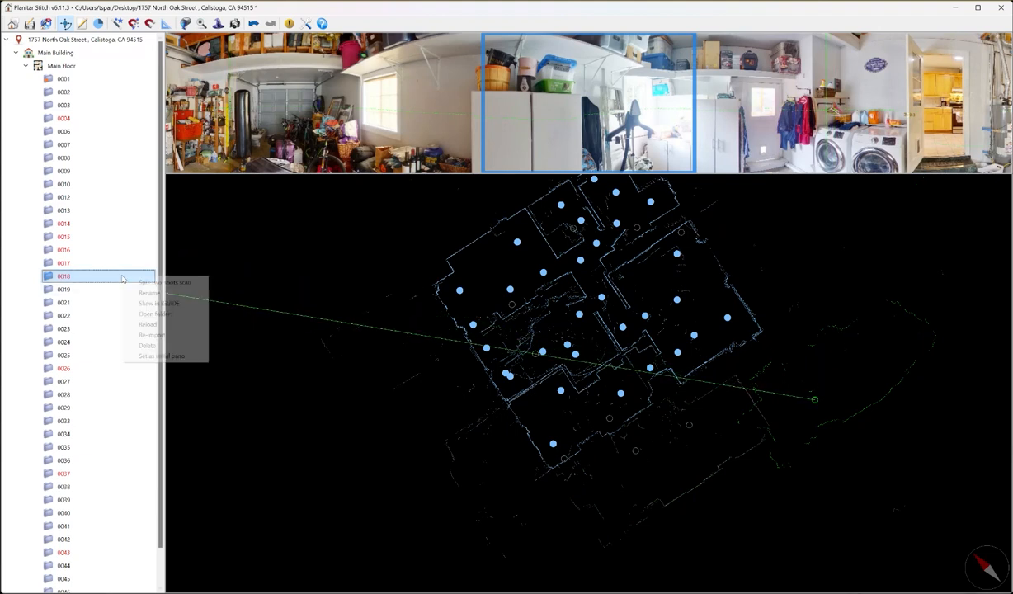
{"action": "left_click", "coordinate": [145, 346]}
{"action": "left_click", "coordinate": [480, 320]}
Review the panoramas from scan 0019 onward and compare the placement of bedroom scans 0023 and 0024.
{"action": "left_click", "coordinate": [66, 279]}
{"action": "key", "text": "Down"}
{"action": "key", "text": "Down"}
{"action": "key", "text": "Down"}
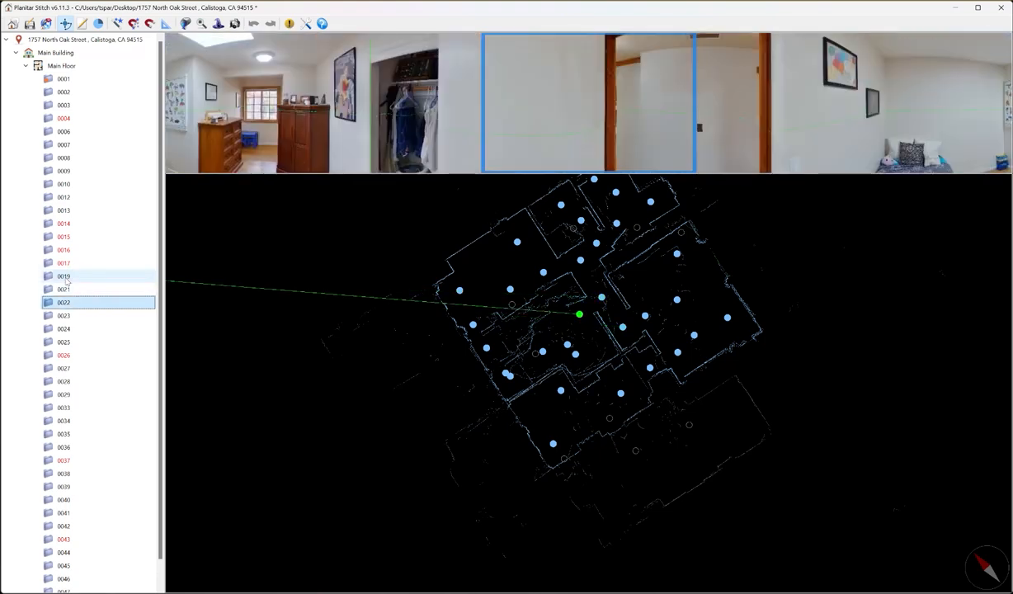
{"action": "key", "text": "Down"}
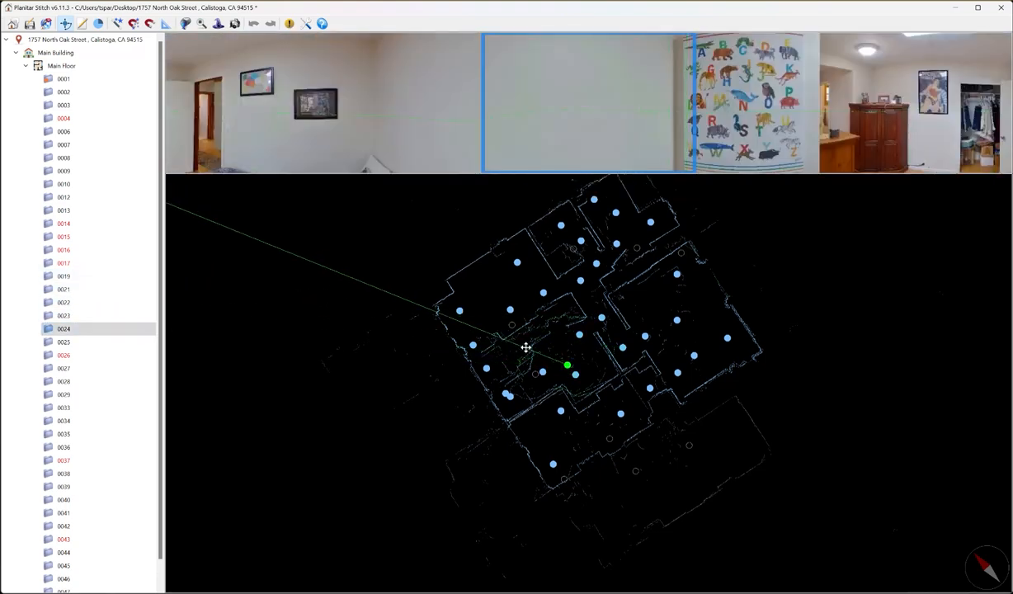
{"action": "left_click", "coordinate": [97, 320]}
{"action": "mouse_move", "coordinate": [563, 347]}
{"action": "left_mouse_down"}
{"action": "mouse_move", "coordinate": [537, 330]}
{"action": "mouse_move", "coordinate": [574, 347]}
{"action": "mouse_move", "coordinate": [561, 349]}
{"action": "left_mouse_up"}
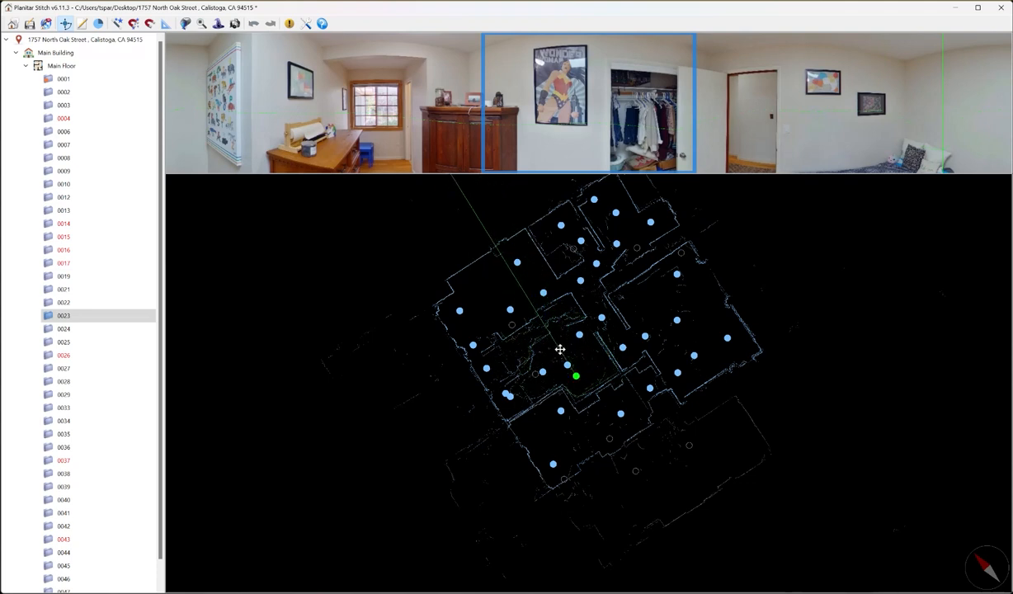
Move bedroom scan 0024 outside the floor plan and delete it from disk.
{"action": "left_click", "coordinate": [106, 328]}
{"action": "mouse_move", "coordinate": [413, 331]}
{"action": "left_mouse_down"}
{"action": "mouse_move", "coordinate": [265, 316]}
{"action": "mouse_move", "coordinate": [246, 260]}
{"action": "mouse_move", "coordinate": [330, 305]}
{"action": "left_mouse_up"}
{"action": "right_click", "coordinate": [94, 328]}
{"action": "left_click", "coordinate": [119, 397]}
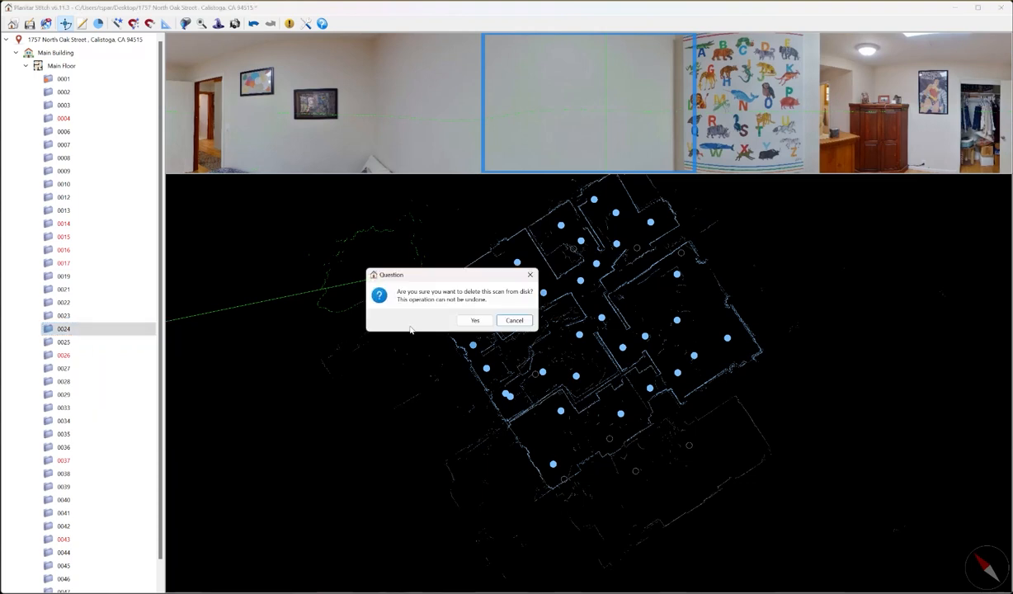
{"action": "key", "text": "Return"}
Move bedroom scan 0023 outside the floor plan and delete it from disk.
{"action": "left_click", "coordinate": [93, 329]}
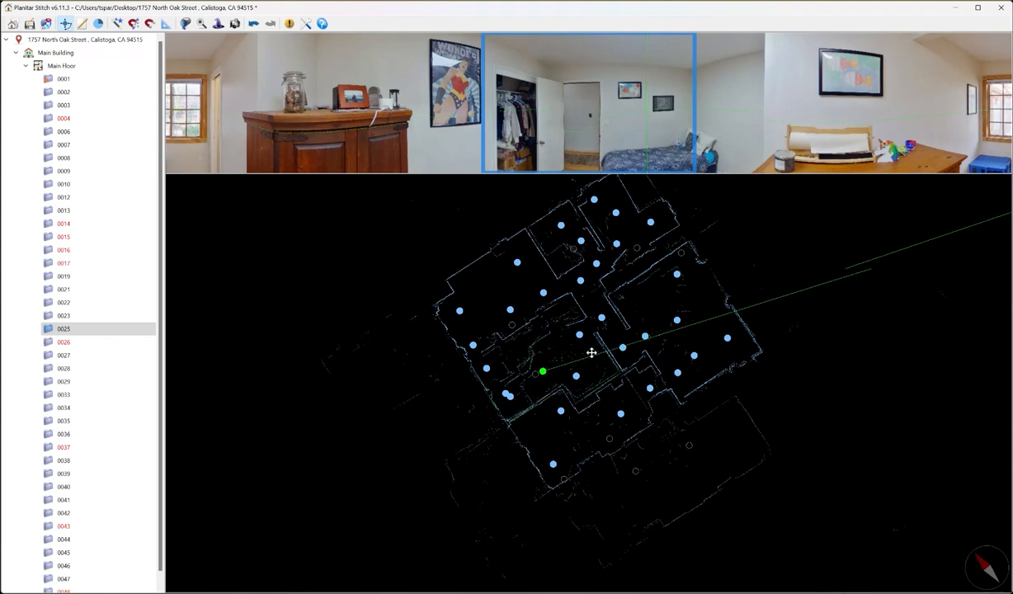
{"action": "left_click", "coordinate": [122, 315]}
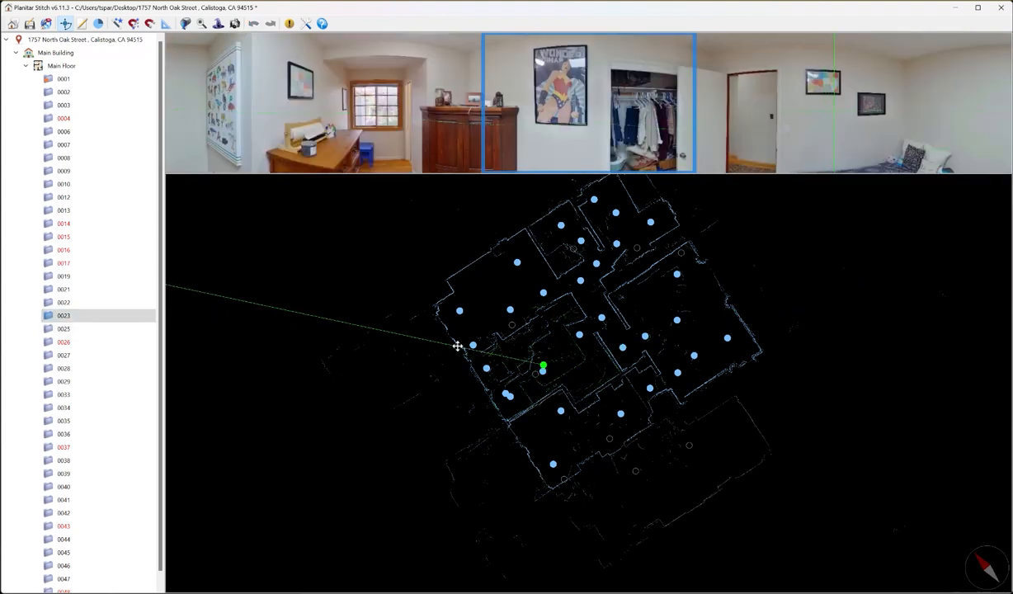
{"action": "mouse_move", "coordinate": [458, 345]}
{"action": "left_mouse_down"}
{"action": "mouse_move", "coordinate": [366, 312]}
{"action": "mouse_move", "coordinate": [287, 260]}
{"action": "mouse_move", "coordinate": [329, 248]}
{"action": "left_mouse_up"}
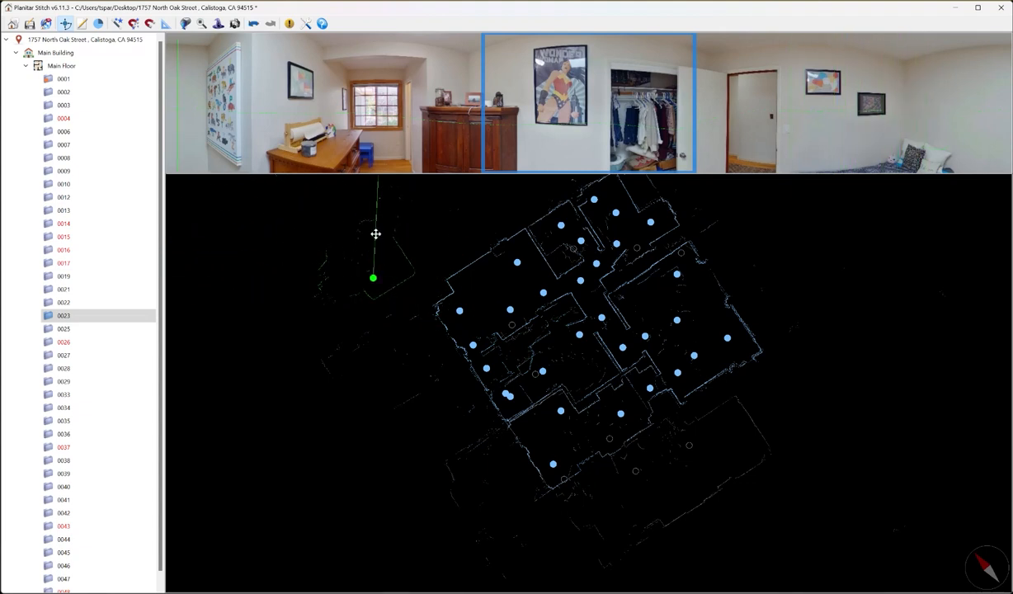
{"action": "right_click", "coordinate": [104, 318]}
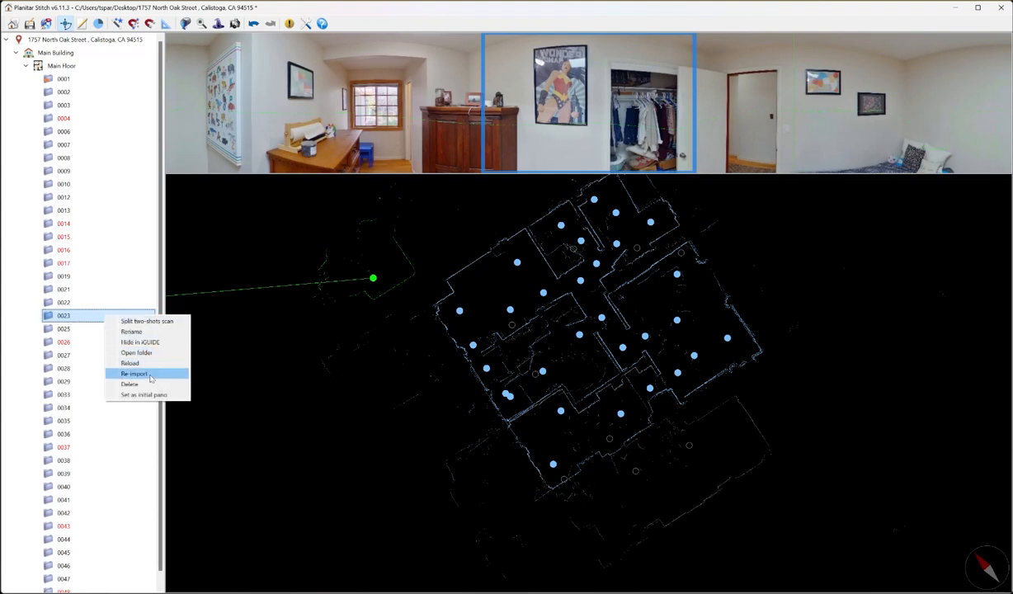
{"action": "left_click", "coordinate": [124, 371]}
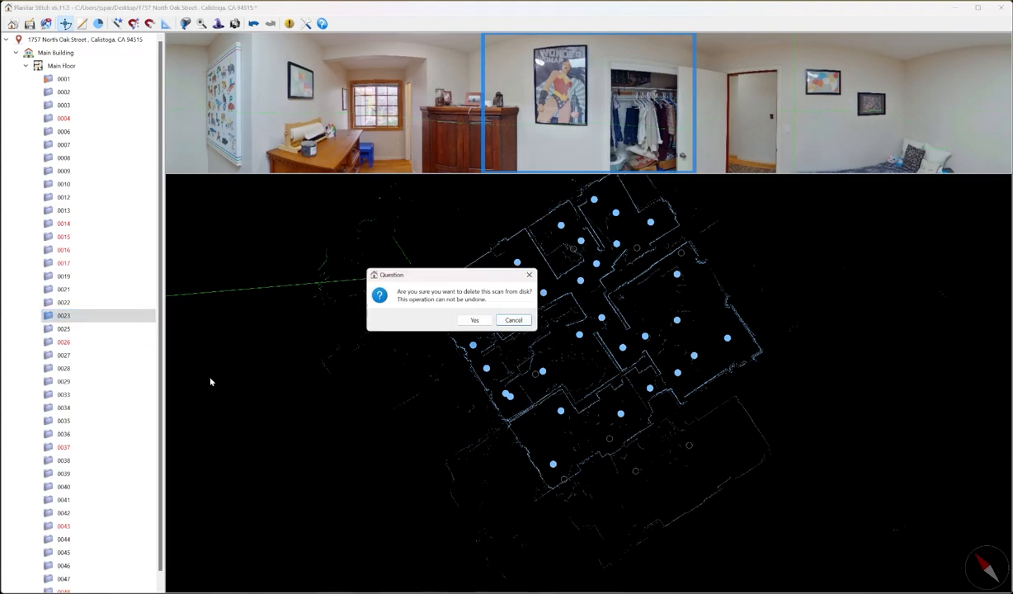
{"action": "left_click", "coordinate": [475, 320]}
Check the placement of bedroom scan 0025 and nudge it slightly on the floor plan.
{"action": "left_click", "coordinate": [107, 318]}
{"action": "key", "text": "Down"}
{"action": "key", "text": "Up"}
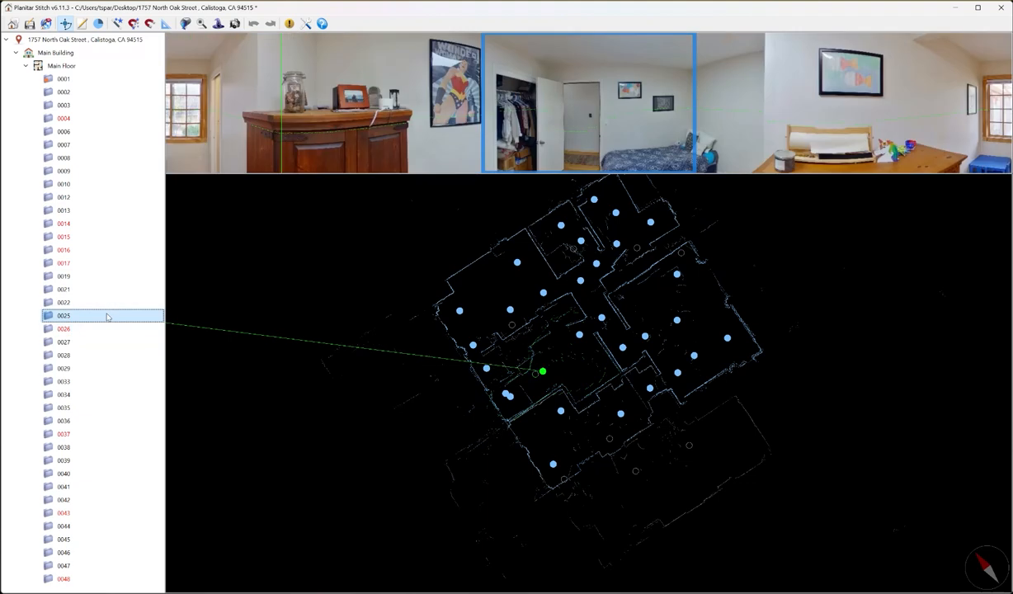
{"action": "mouse_move", "coordinate": [429, 356]}
{"action": "left_mouse_down"}
{"action": "mouse_move", "coordinate": [450, 327]}
{"action": "mouse_move", "coordinate": [428, 353]}
{"action": "left_mouse_up"}
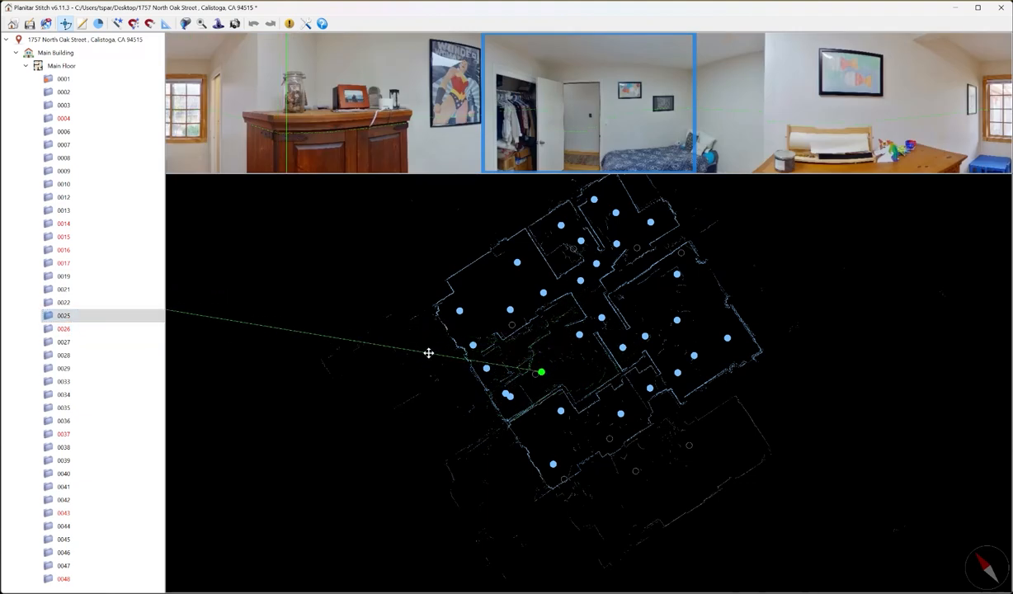
Move hidden closet scan 0026 outside the floor plan and delete it from disk.
{"action": "left_click", "coordinate": [73, 329]}
{"action": "mouse_move", "coordinate": [318, 303]}
{"action": "left_mouse_down"}
{"action": "mouse_move", "coordinate": [339, 287]}
{"action": "mouse_move", "coordinate": [274, 260]}
{"action": "mouse_move", "coordinate": [220, 257]}
{"action": "left_mouse_up"}
{"action": "left_click_drag", "start_coordinate": [371, 296], "coordinate": [296, 258]}
{"action": "left_click_drag", "start_coordinate": [398, 258], "coordinate": [302, 274]}
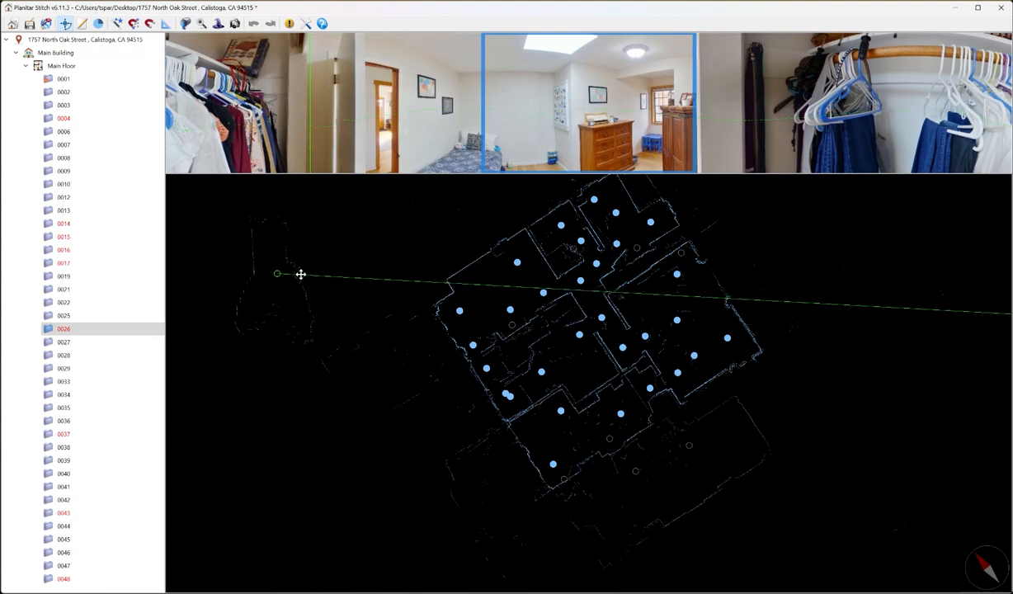
{"action": "right_click", "coordinate": [80, 329]}
{"action": "left_click", "coordinate": [95, 386]}
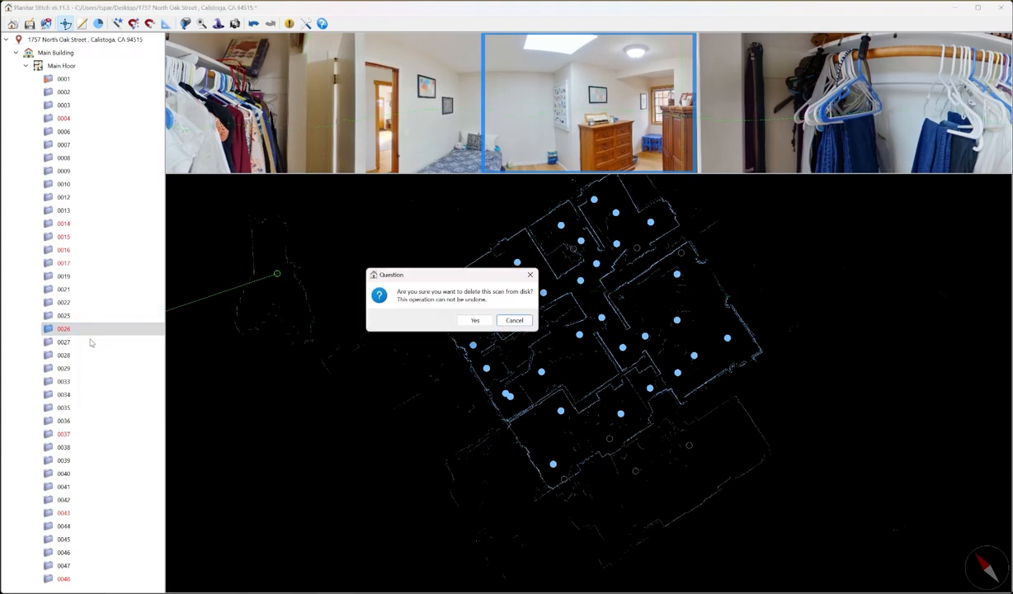
{"action": "left_click", "coordinate": [475, 320]}
Review the panoramas and plan positions of the scans from 0025 through 0044.
{"action": "left_click", "coordinate": [64, 318]}
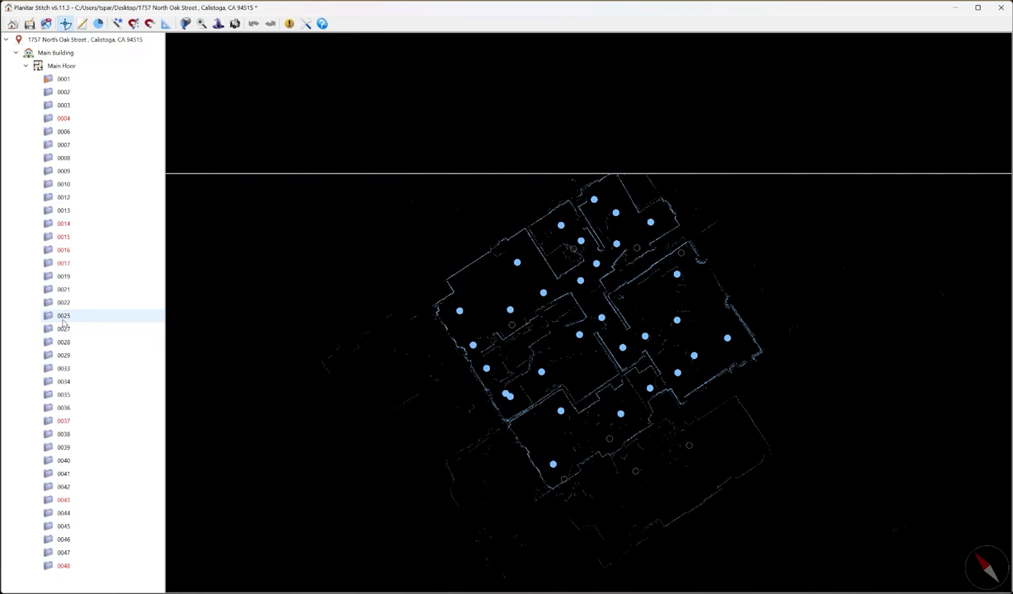
{"action": "key", "text": "Down"}
{"action": "key", "text": "Down"}
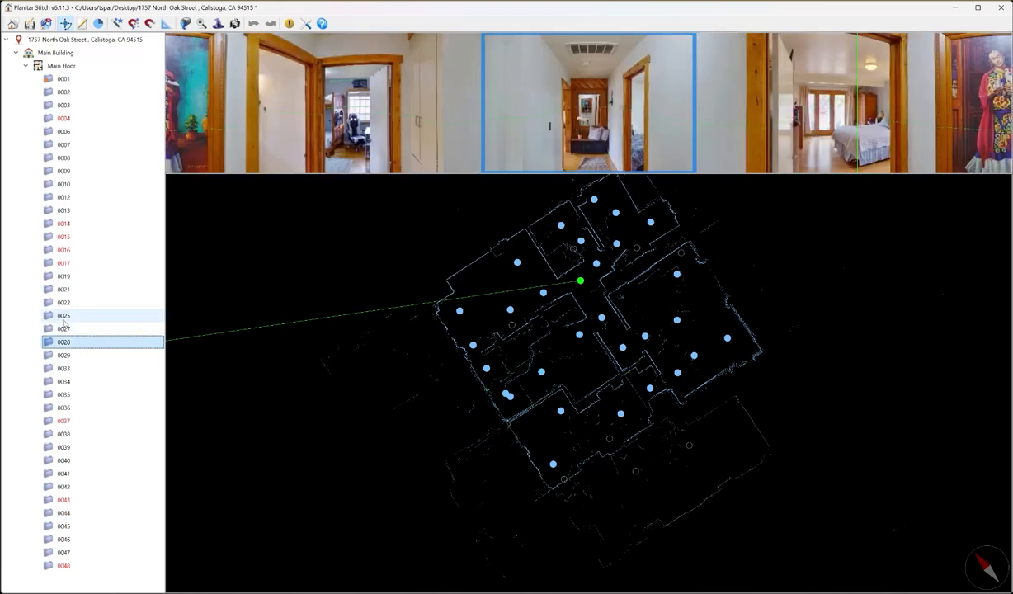
{"action": "key", "text": "Down"}
{"action": "key", "text": "Down"}
{"action": "key", "text": "Down"}
{"action": "key", "text": "Down"}
{"action": "key", "text": "Down"}
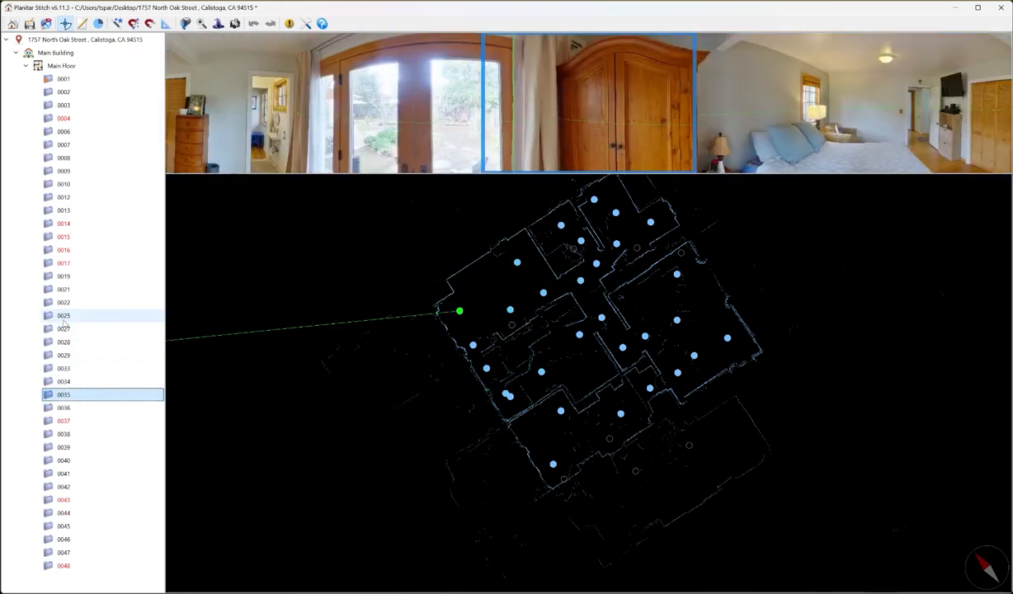
{"action": "key", "text": "Down"}
{"action": "key", "text": "Down"}
{"action": "key", "text": "Down"}
{"action": "key", "text": "Down"}
{"action": "key", "text": "Down"}
{"action": "key", "text": "Down"}
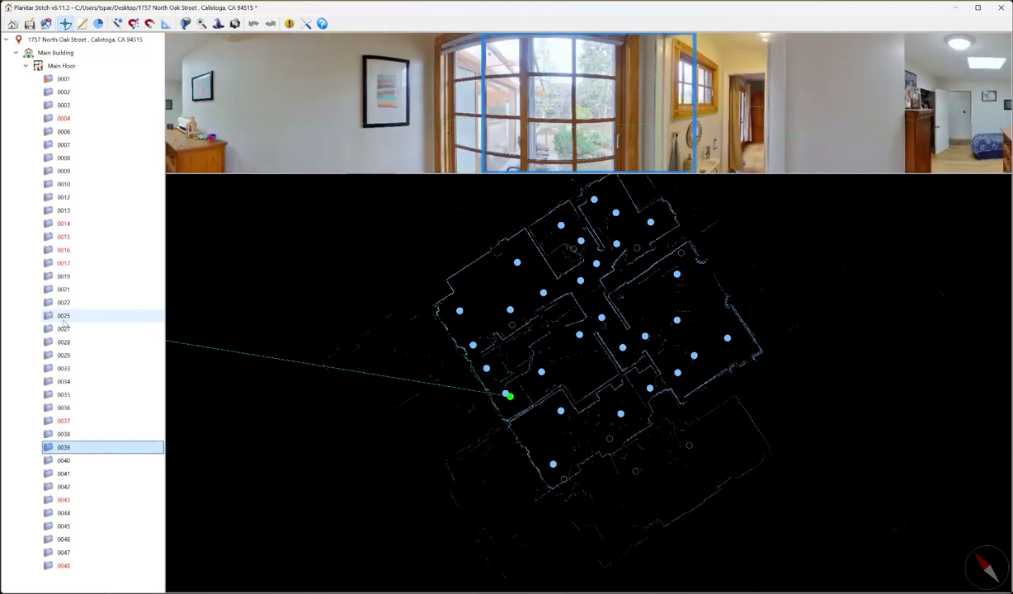
{"action": "key", "text": "Down"}
{"action": "key", "text": "Down"}
{"action": "key", "text": "Up"}
{"action": "key", "text": "Down"}
{"action": "key", "text": "Down"}
{"action": "key", "text": "Down"}
{"action": "key", "text": "Down"}
{"action": "key", "text": "Down"}
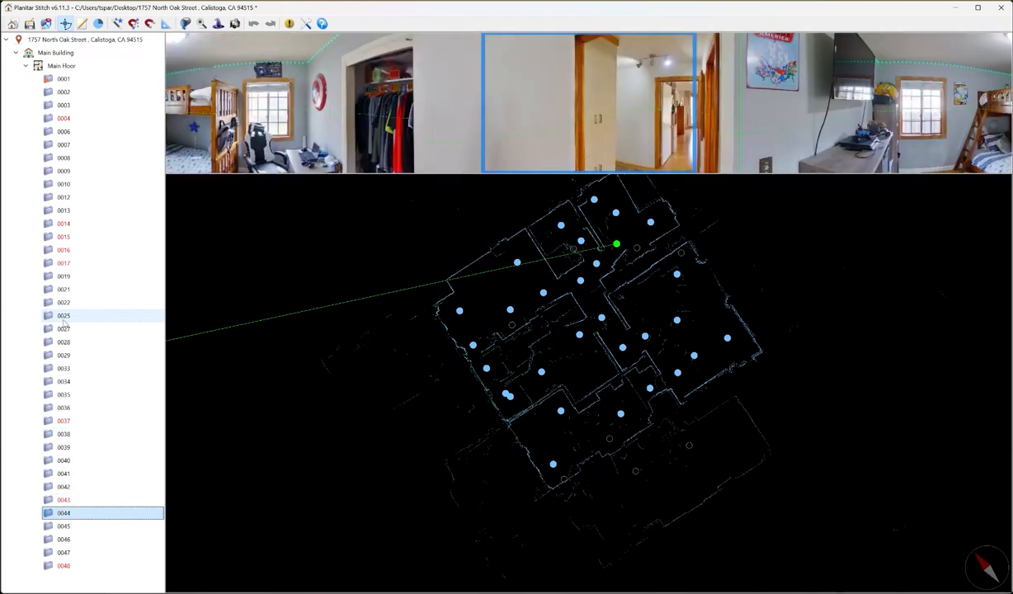
{"action": "key", "text": "Up"}
{"action": "key", "text": "Up"}
{"action": "key", "text": "Up"}
{"action": "key", "text": "Up"}
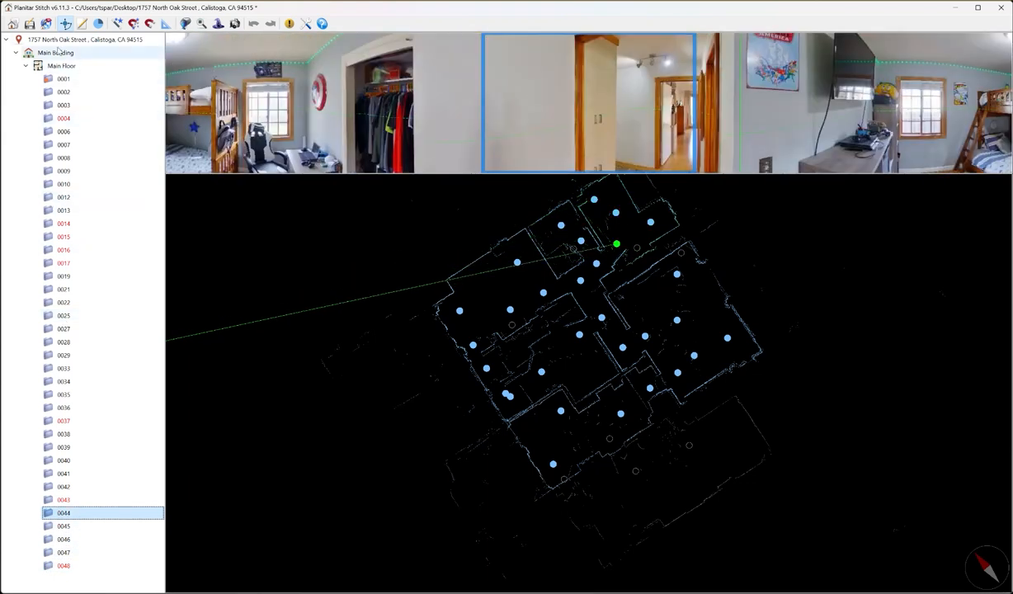
Save the project and automatically arrange all scans.
{"action": "left_click", "coordinate": [29, 24]}
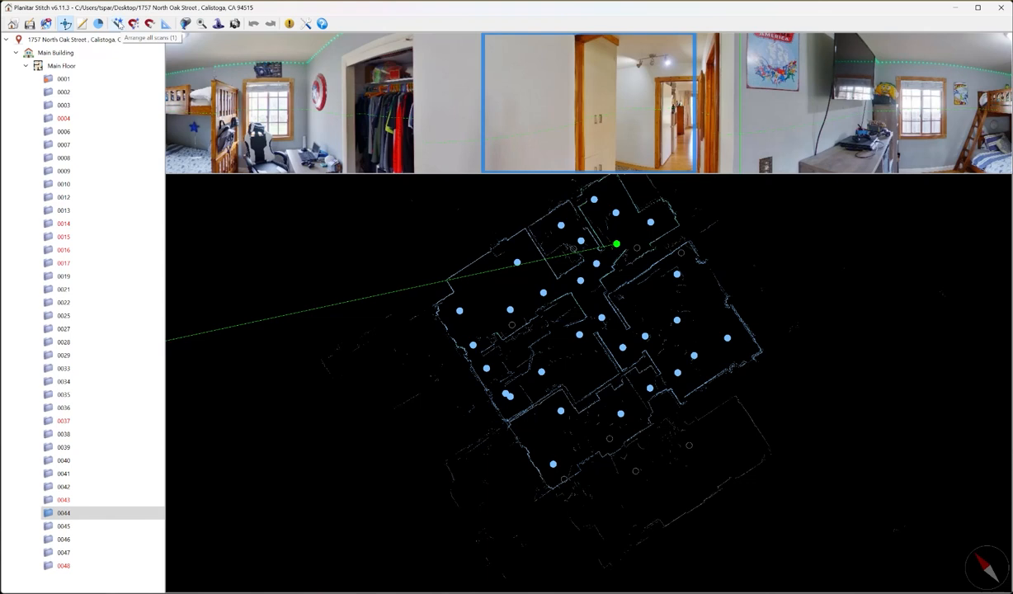
{"action": "left_click", "coordinate": [118, 24]}
{"action": "left_click", "coordinate": [64, 46]}
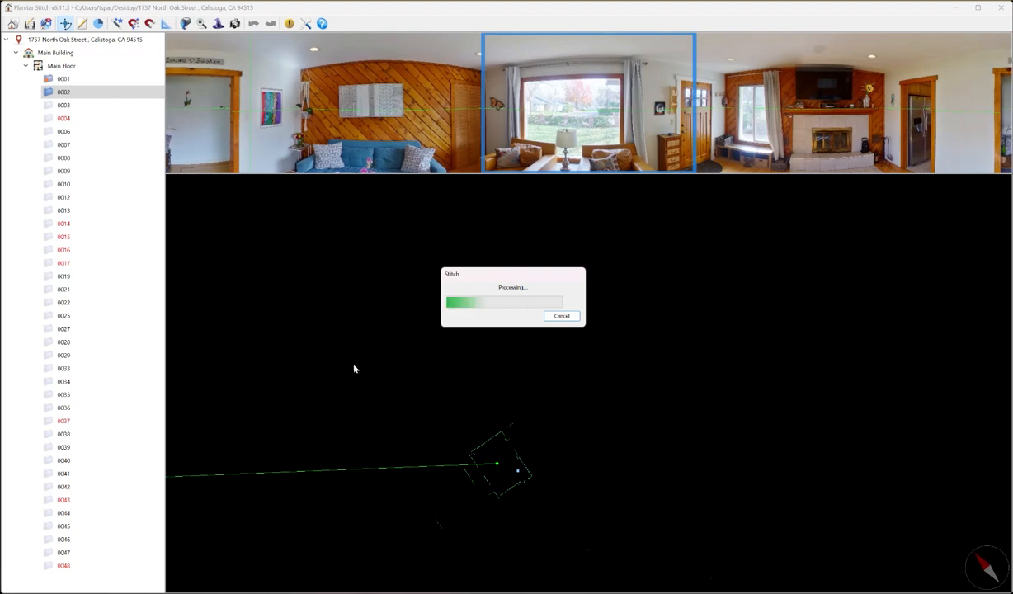
Check the wall alignment of the rearranged scans across the floor plan and save the project.
{"action": "scroll", "coordinate": [432, 474], "scroll_direction": "up", "scroll_amount": 5}
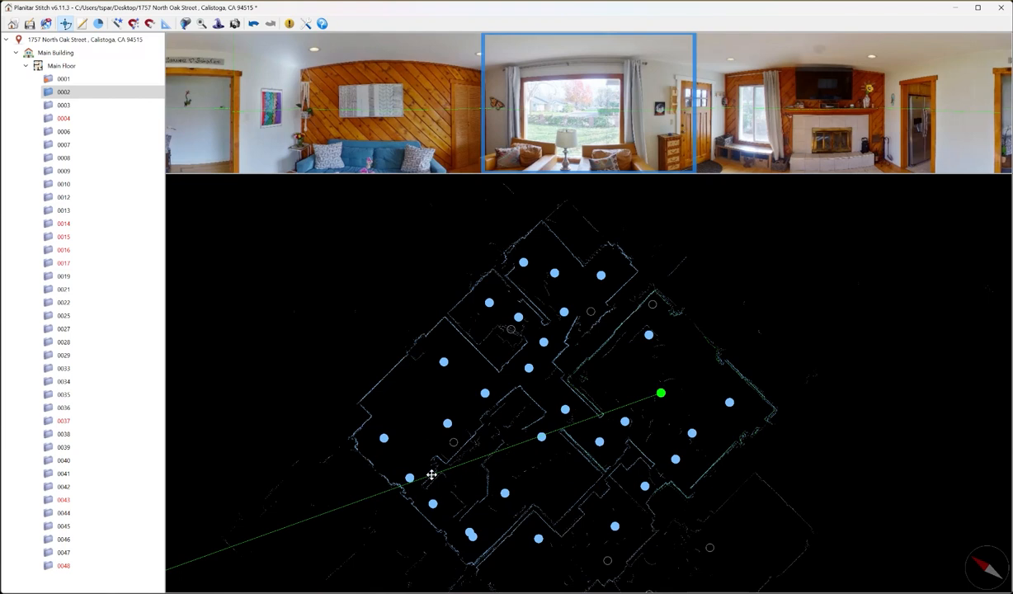
{"action": "left_click_drag", "start_coordinate": [432, 475], "coordinate": [415, 394]}
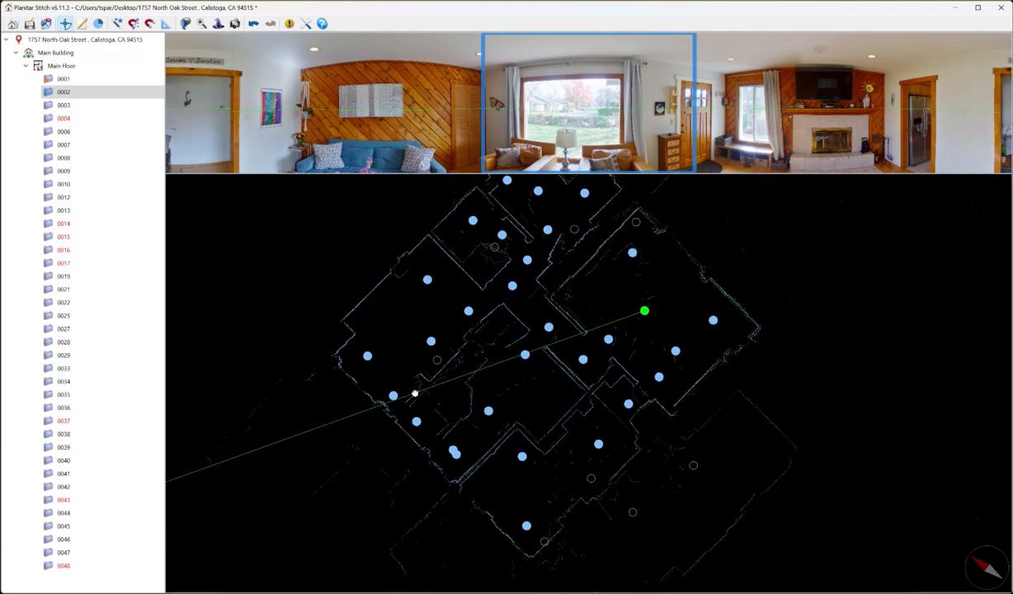
{"action": "scroll", "coordinate": [415, 394], "scroll_direction": "down", "scroll_amount": 4}
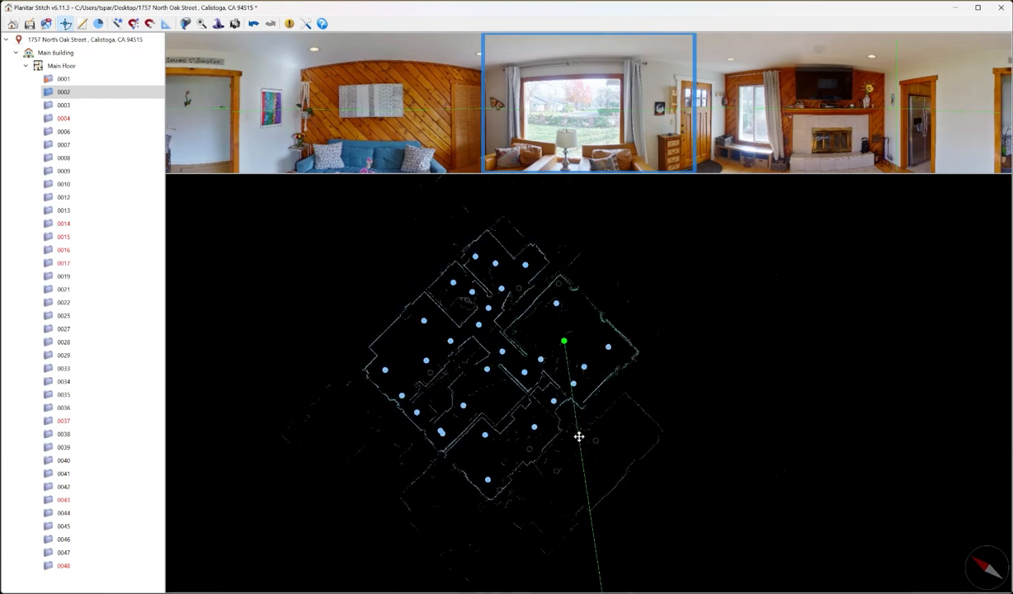
{"action": "scroll", "coordinate": [504, 433], "scroll_direction": "up", "scroll_amount": 5}
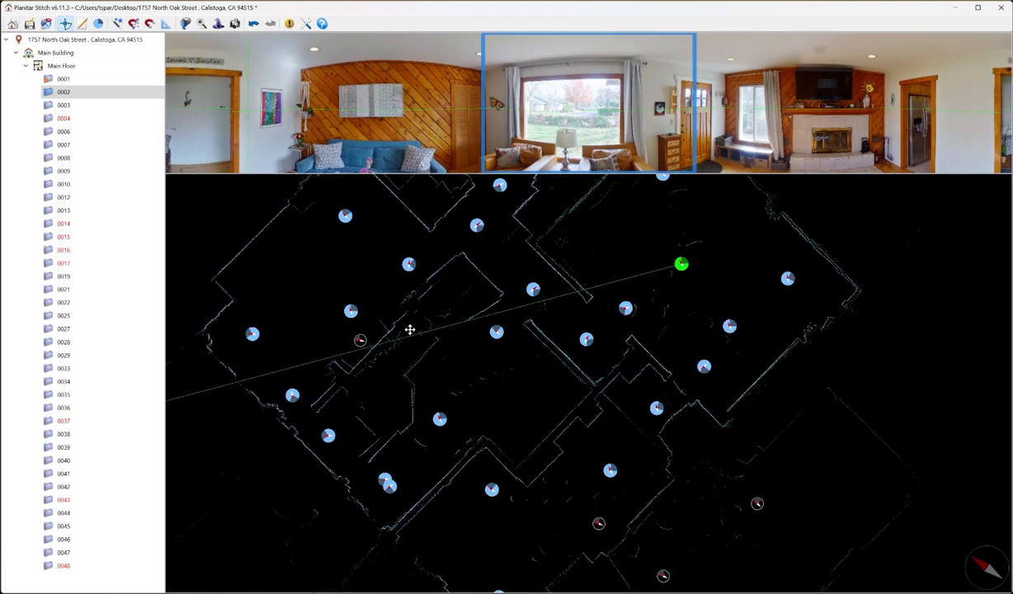
{"action": "scroll", "coordinate": [380, 354], "scroll_direction": "down", "scroll_amount": 5}
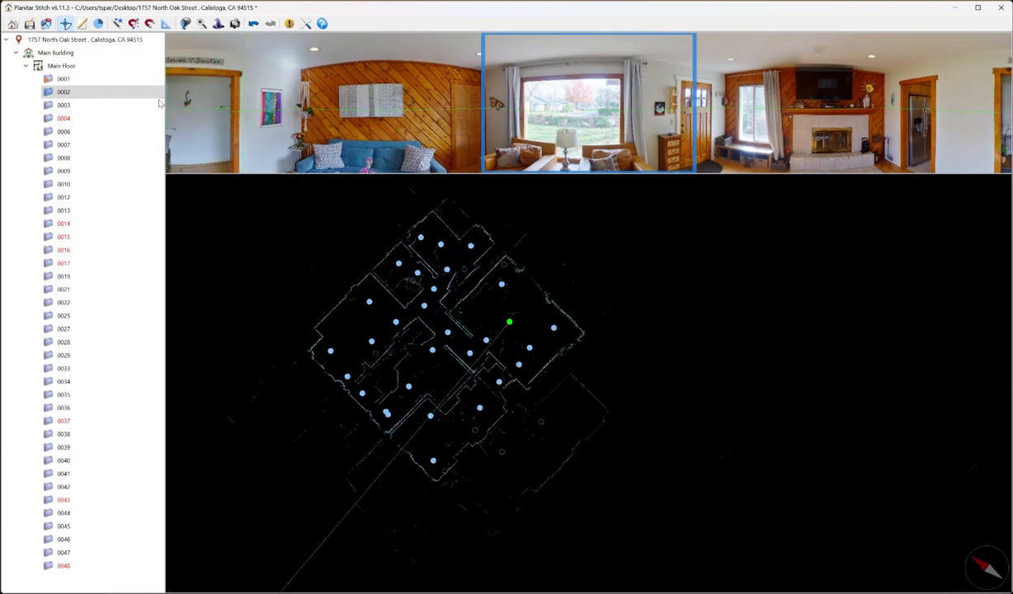
{"action": "key", "text": "ctrl+s"}
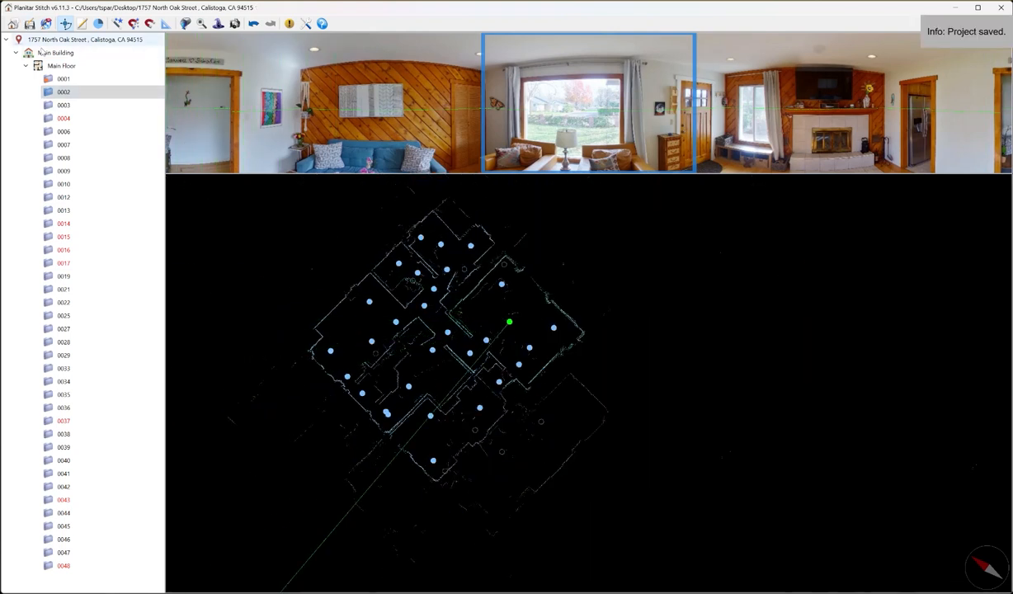
Review the scans from 0007 through 0039 to identify the two nearly overlapping scans by the glass doors.
{"action": "scroll", "coordinate": [440, 403], "scroll_direction": "up", "scroll_amount": 5}
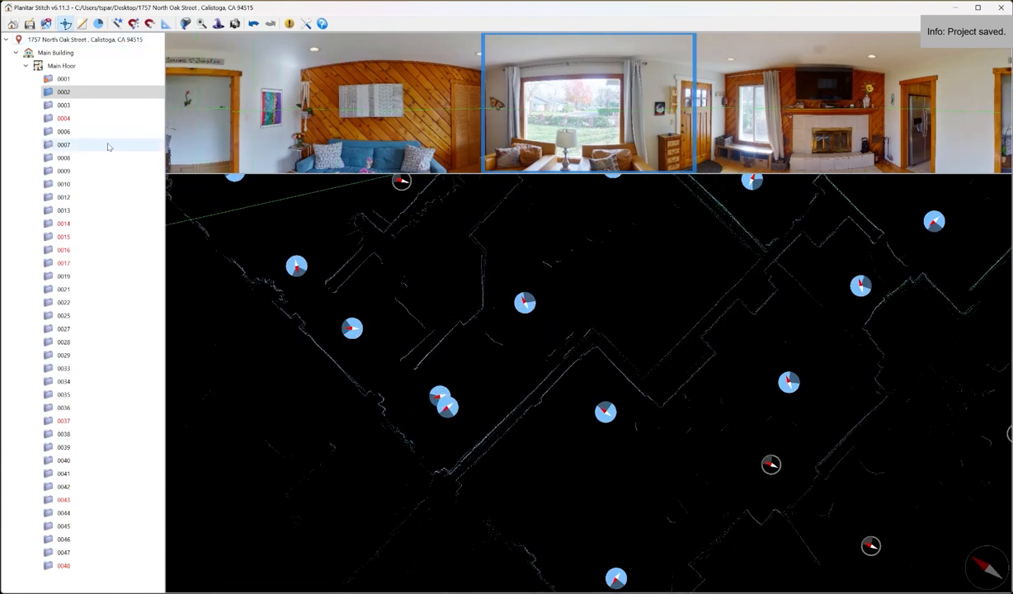
{"action": "left_click", "coordinate": [70, 145]}
{"action": "key", "text": "Down"}
{"action": "key", "text": "Down"}
{"action": "key", "text": "Down"}
{"action": "key", "text": "Down"}
{"action": "key", "text": "Down"}
{"action": "key", "text": "Down"}
{"action": "key", "text": "Down"}
{"action": "key", "text": "Down"}
{"action": "key", "text": "Down"}
{"action": "key", "text": "Down"}
{"action": "key", "text": "Down"}
{"action": "key", "text": "Down"}
{"action": "key", "text": "Down"}
{"action": "key", "text": "Down"}
{"action": "key", "text": "Down"}
{"action": "key", "text": "Down"}
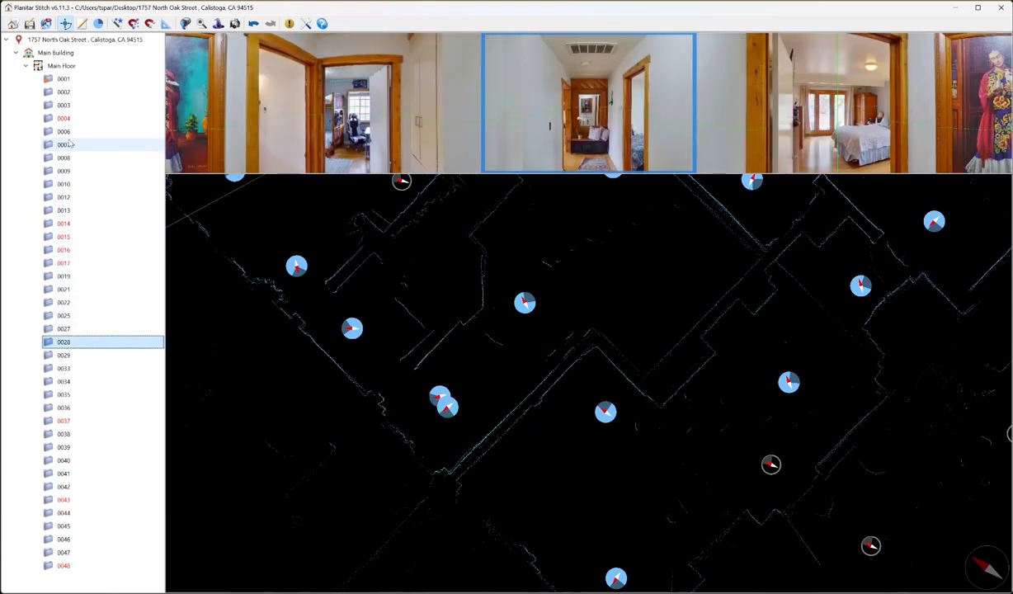
{"action": "key", "text": "Up"}
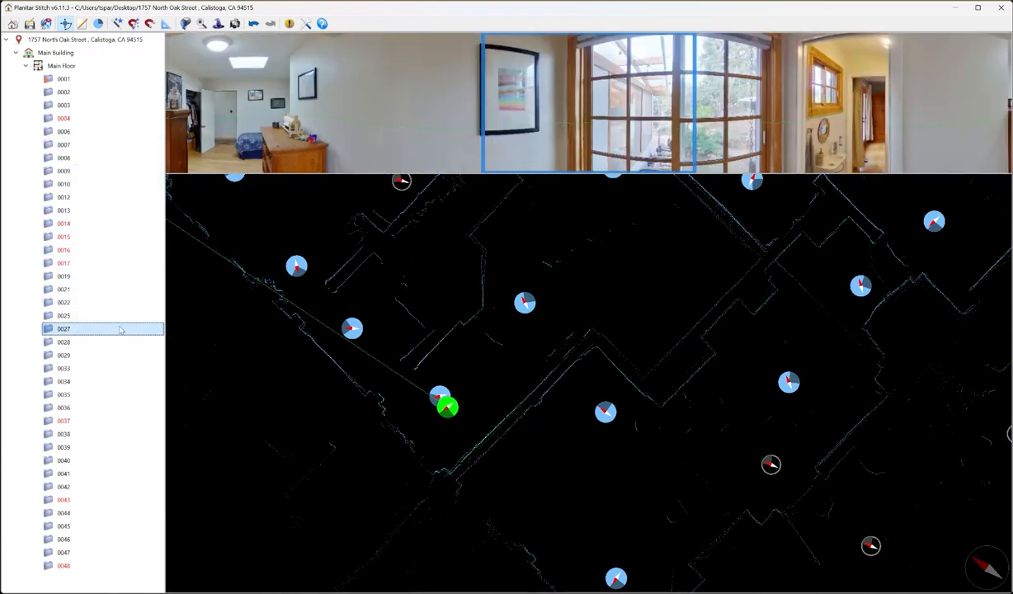
{"action": "key", "text": "Down"}
{"action": "key", "text": "Down"}
{"action": "key", "text": "Down"}
{"action": "key", "text": "Down"}
{"action": "key", "text": "Down"}
{"action": "key", "text": "Down"}
{"action": "key", "text": "Down"}
{"action": "key", "text": "Down"}
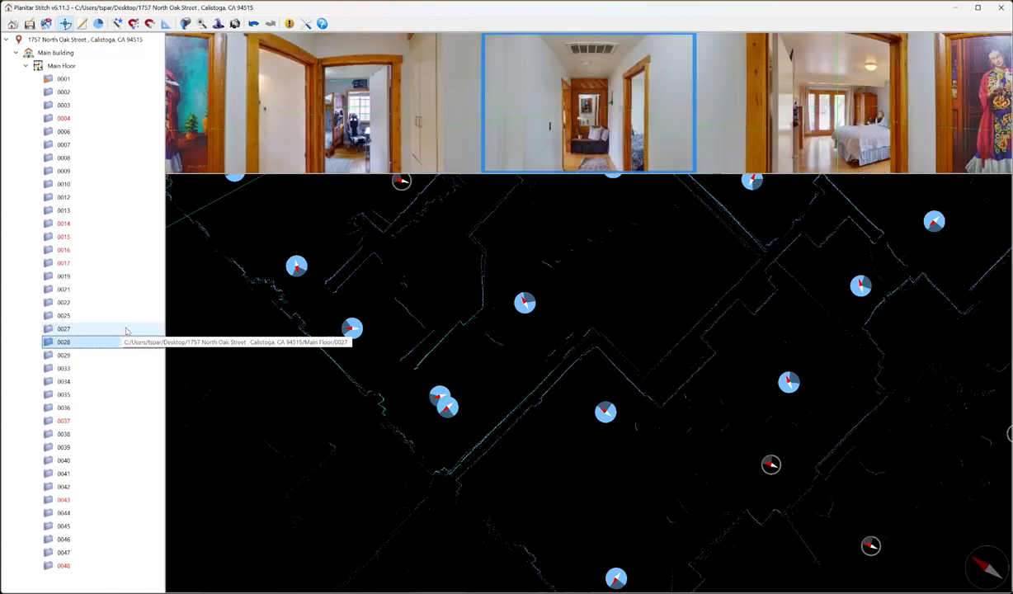
{"action": "key", "text": "Down"}
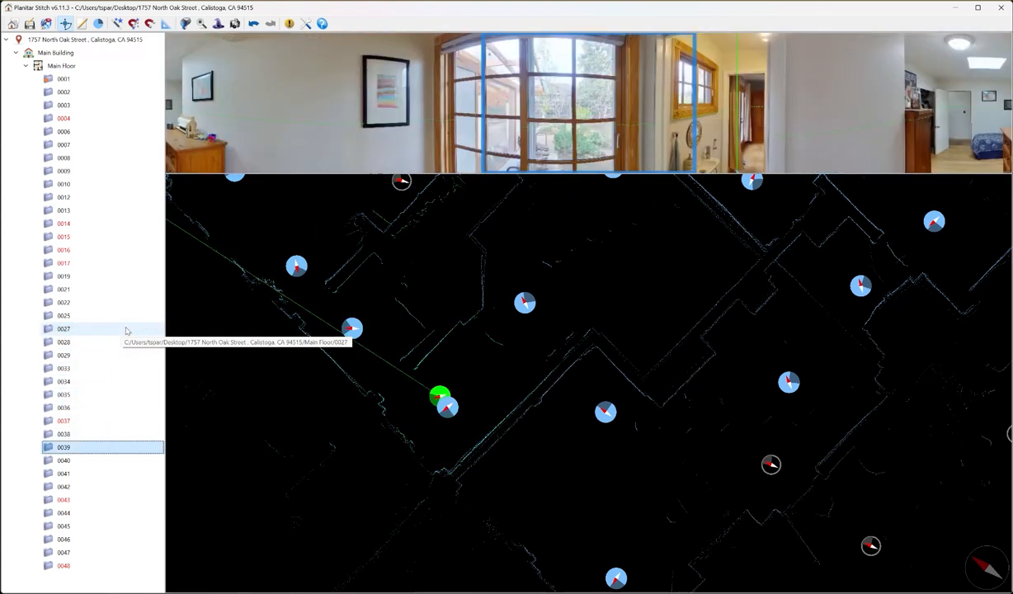
Reorder scan 0039 directly after scan 0027 in the Main Floor and compare the two panoramas.
{"action": "left_click_drag", "start_coordinate": [78, 446], "coordinate": [87, 333]}
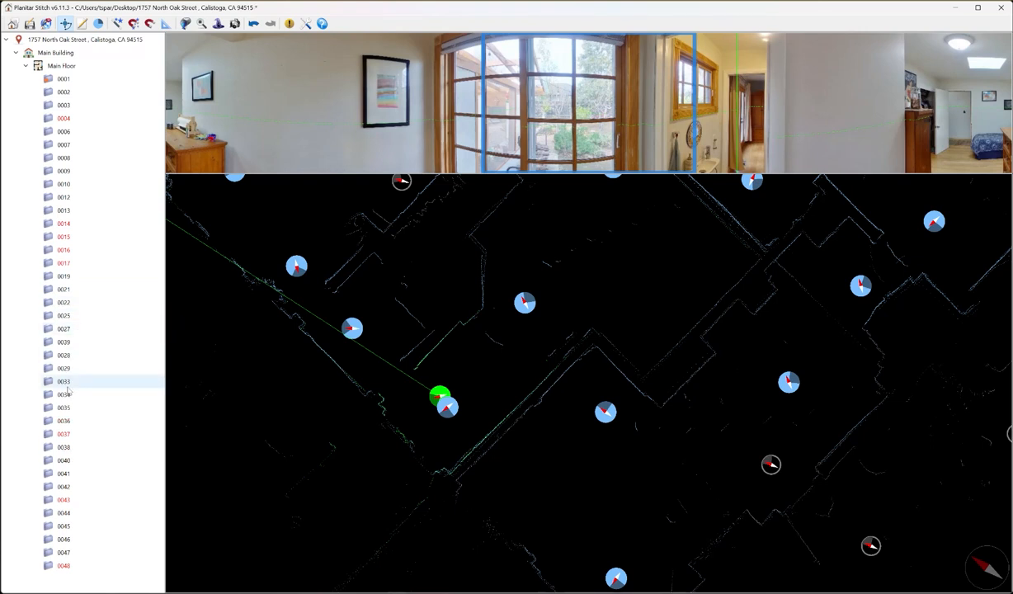
{"action": "left_click", "coordinate": [66, 342]}
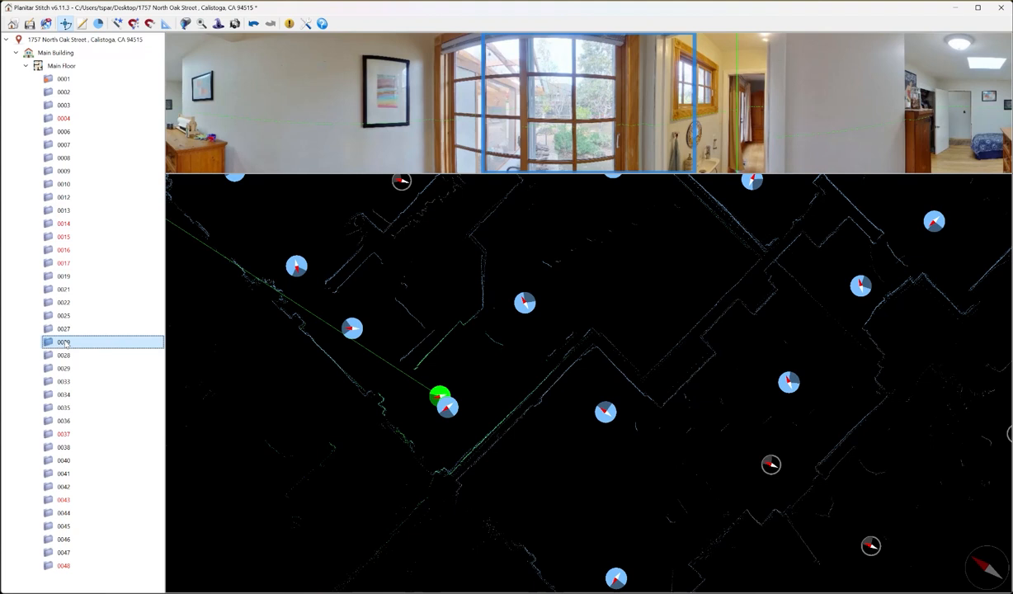
{"action": "key", "text": "Up"}
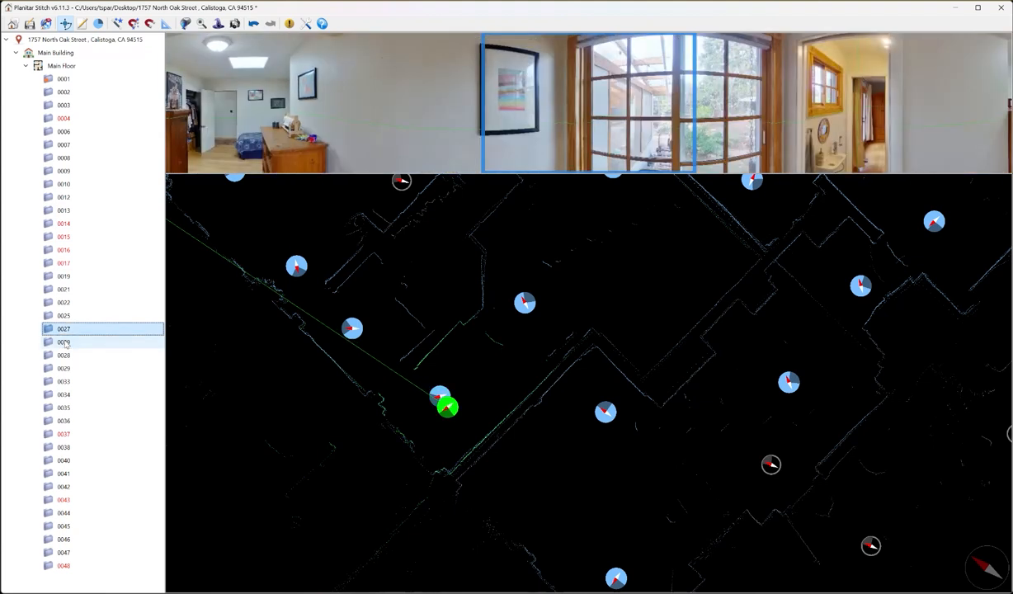
{"action": "left_click", "coordinate": [66, 342]}
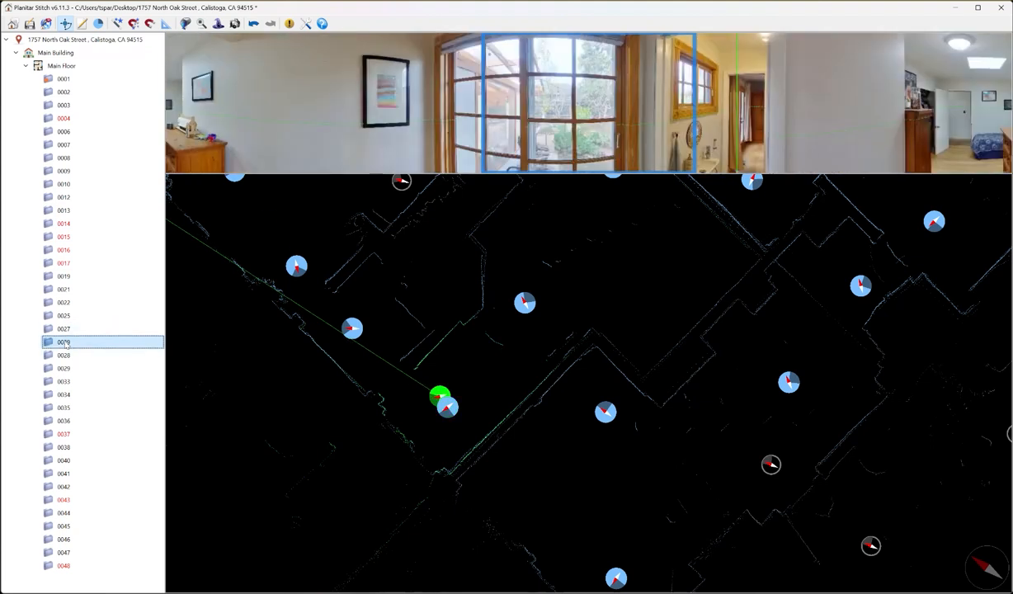
{"action": "key", "text": "Up"}
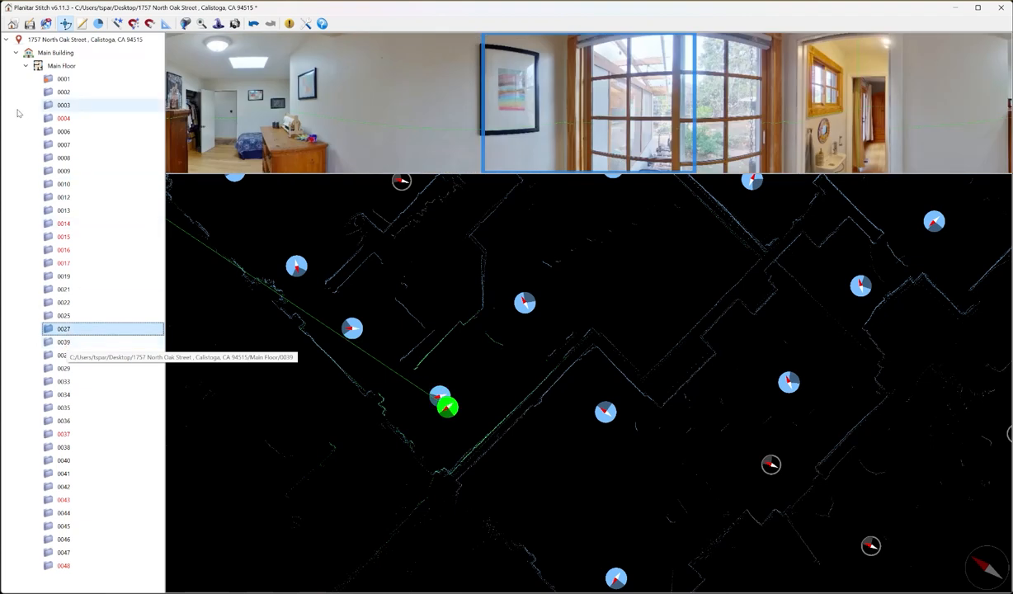
Save the project and run error checking on its floors and scans.
{"action": "left_click", "coordinate": [25, 29]}
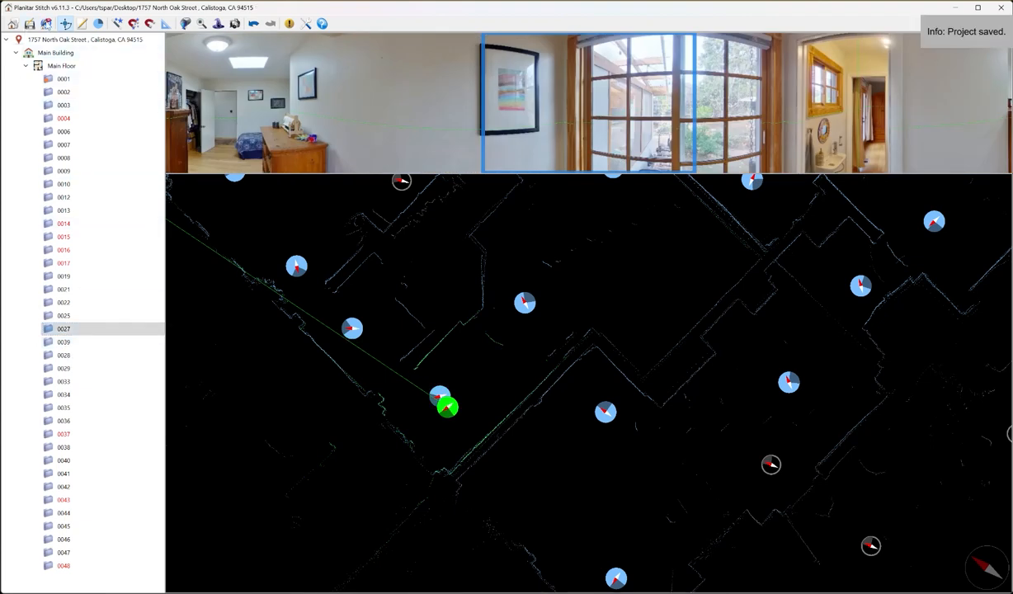
{"action": "left_click", "coordinate": [48, 25]}
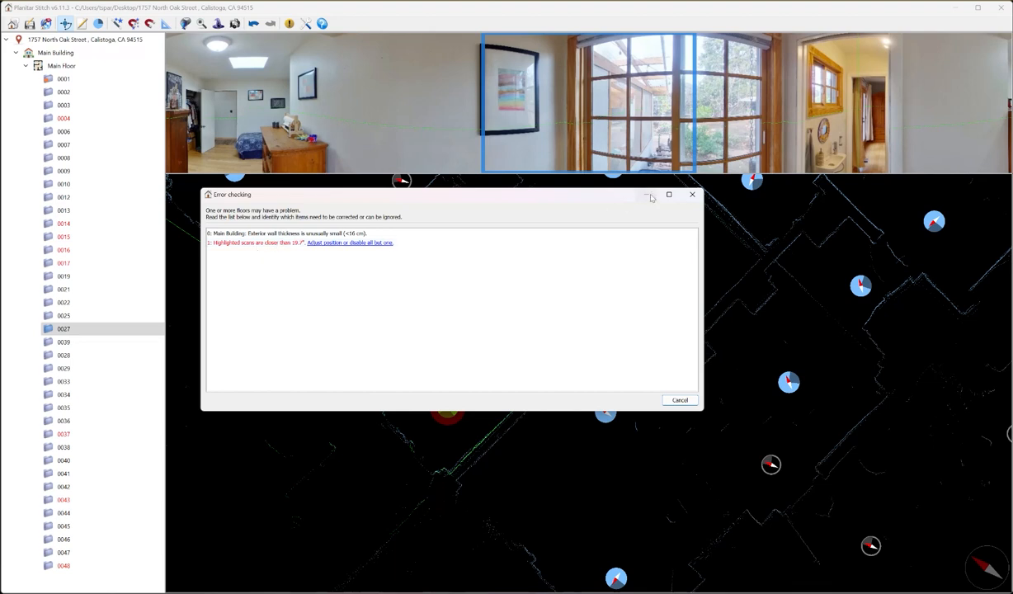
Dismiss the error report and disable scan 0027 in the Main Floor to resolve the two scans being too close together.
{"action": "left_click", "coordinate": [692, 194]}
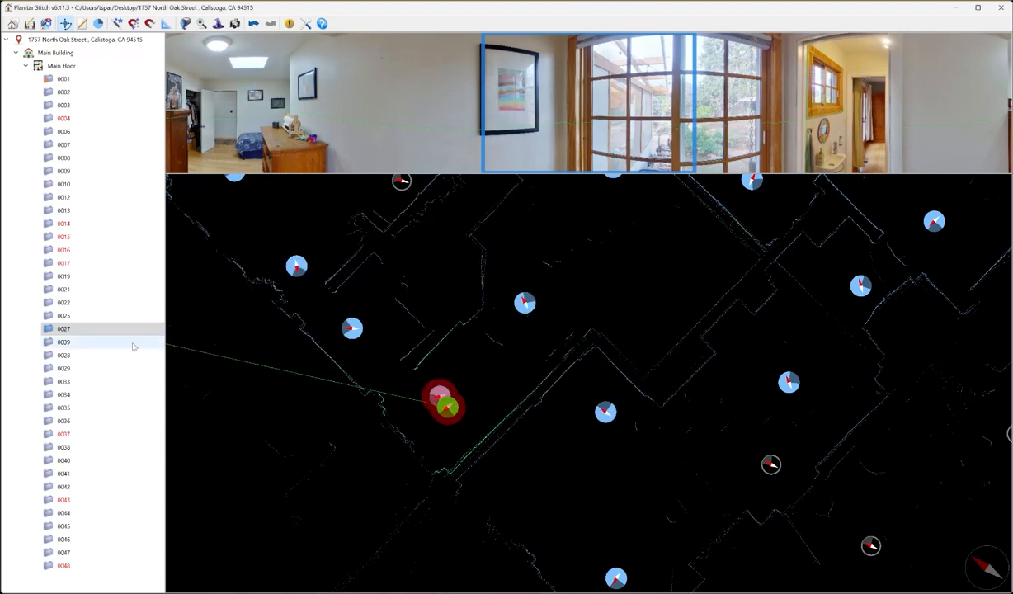
{"action": "left_click", "coordinate": [75, 342]}
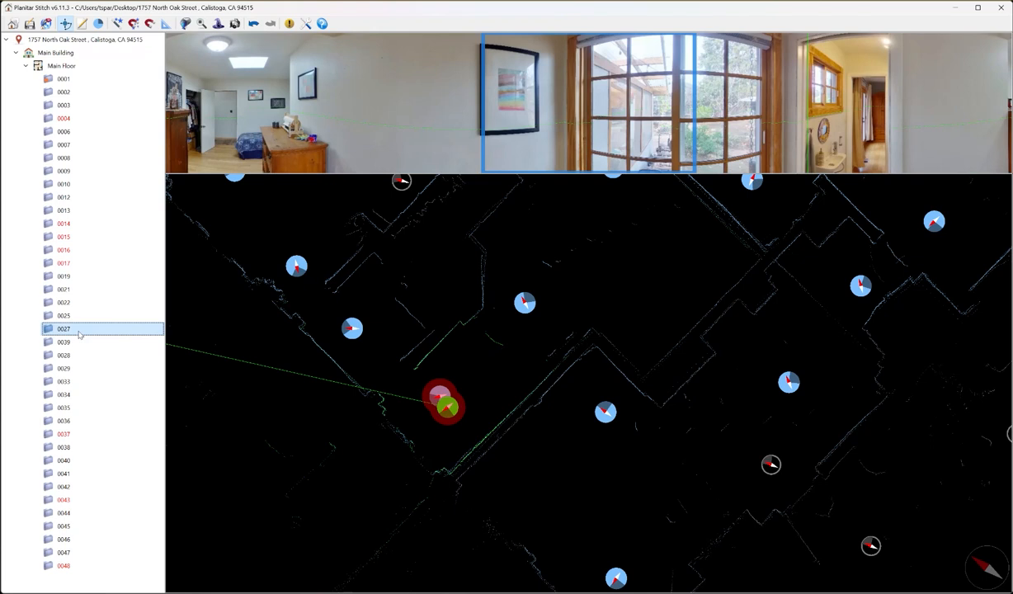
{"action": "right_click", "coordinate": [80, 334]}
{"action": "left_click", "coordinate": [112, 361]}
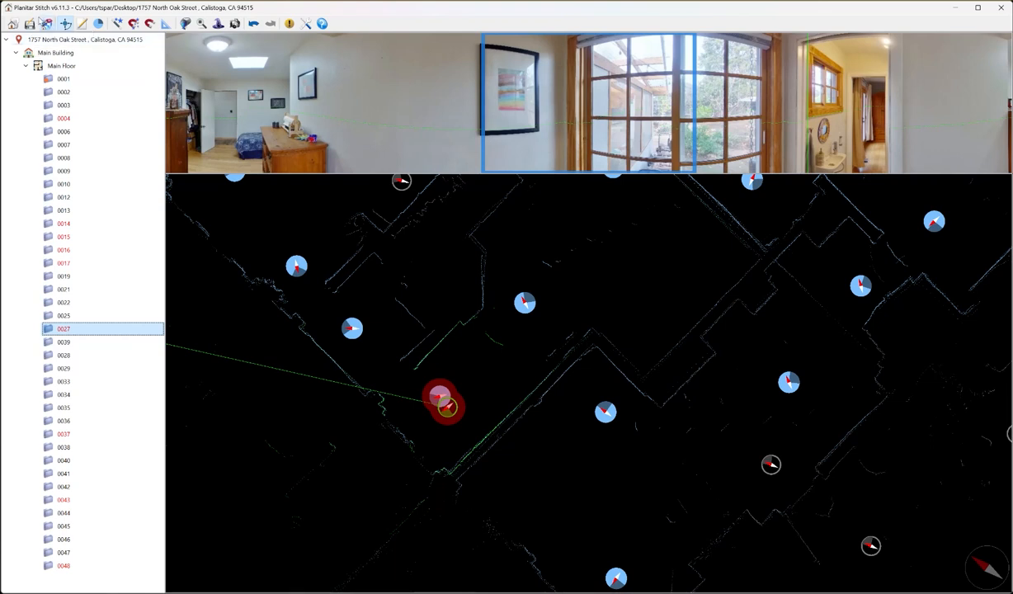
Export the property, ignoring the small exterior wall thickness warning, close the export summary and save the project.
{"action": "left_click", "coordinate": [33, 24]}
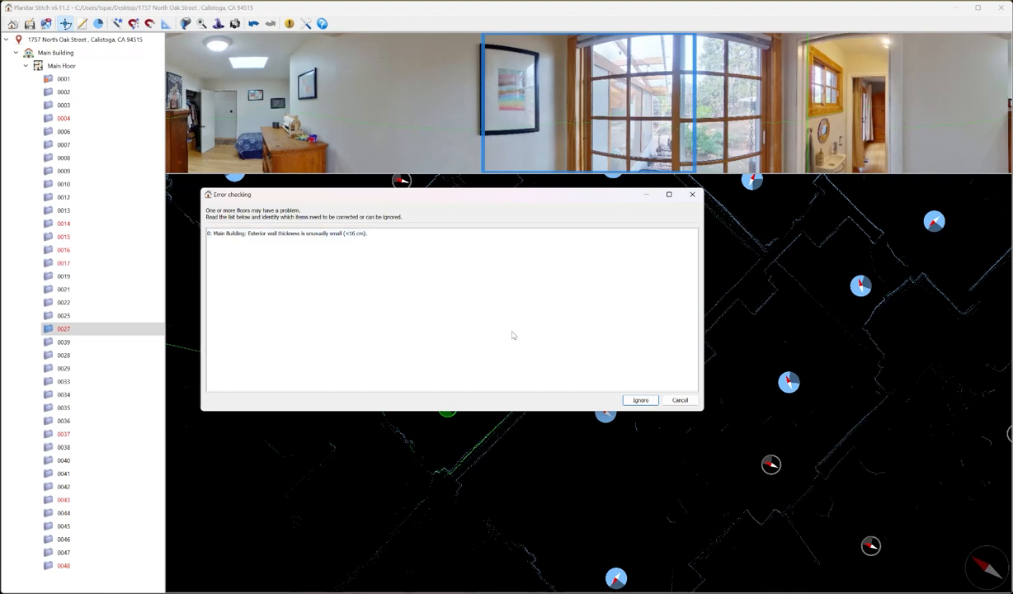
{"action": "left_click", "coordinate": [642, 401]}
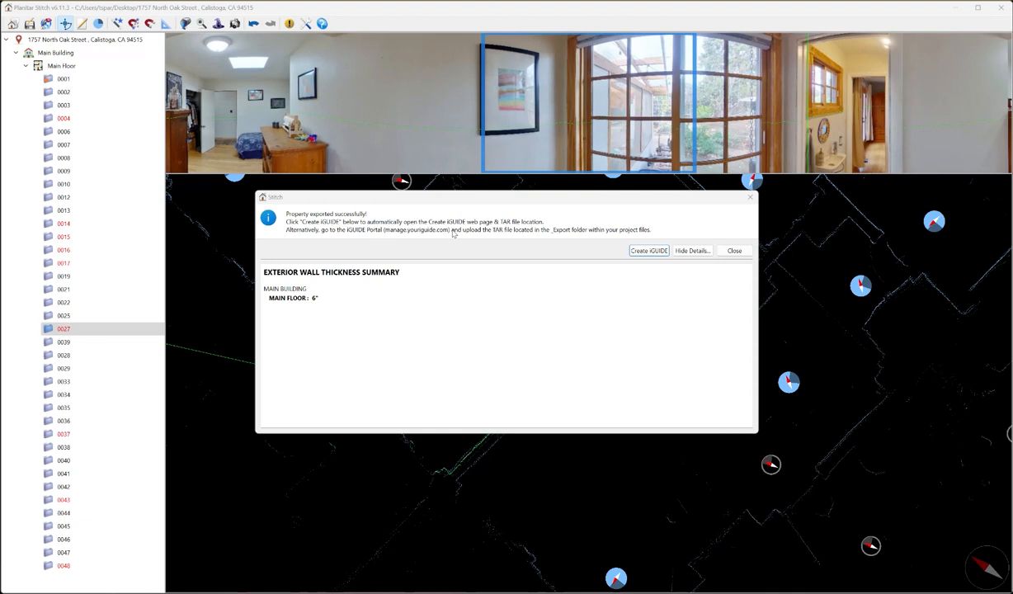
{"action": "left_click", "coordinate": [734, 251]}
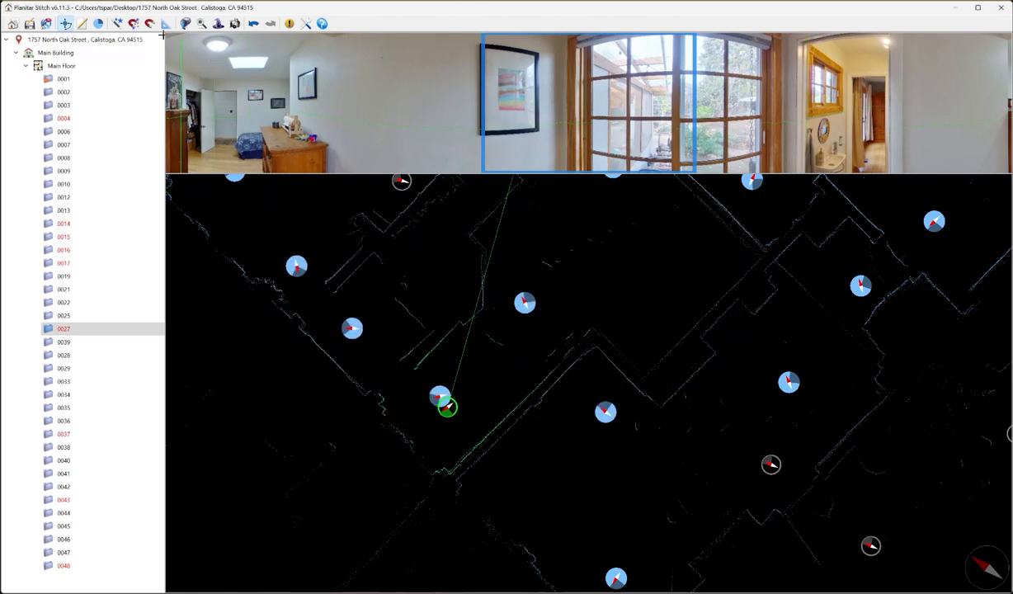
{"action": "left_click", "coordinate": [29, 23]}
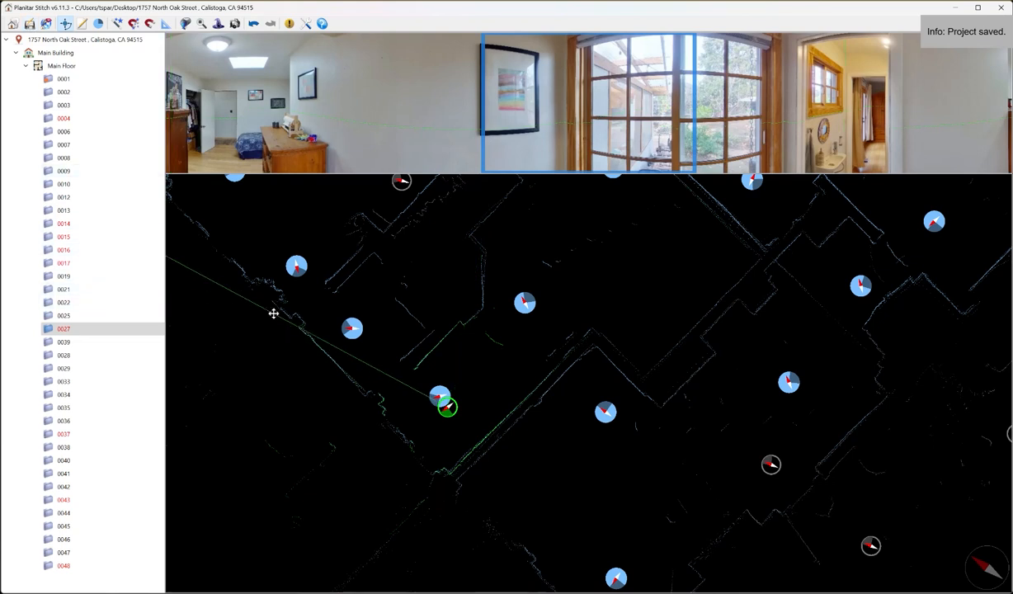
{"action": "scroll", "coordinate": [331, 355], "scroll_direction": "down", "scroll_amount": 5}
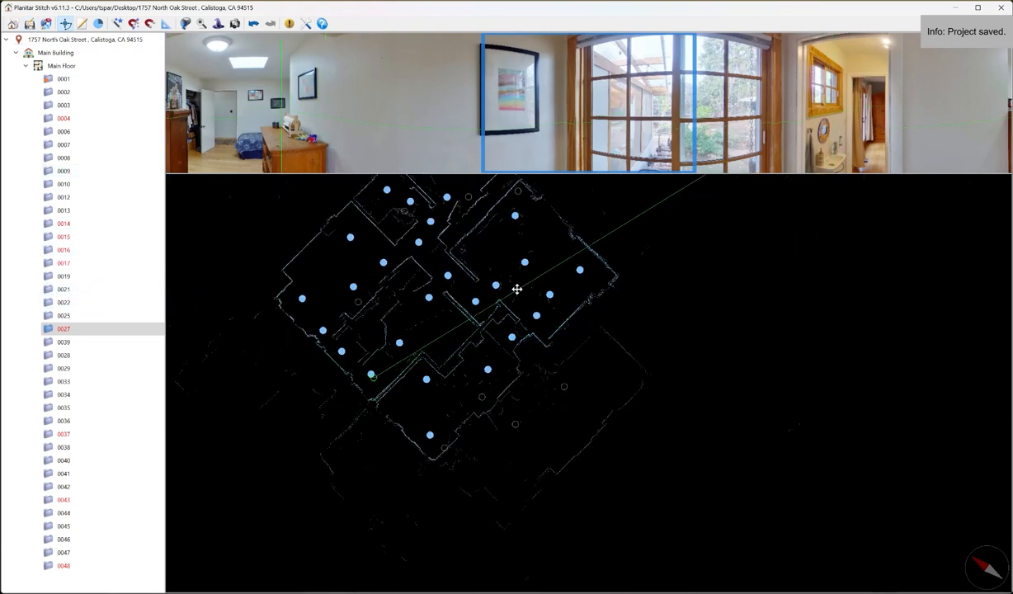
{"action": "scroll", "coordinate": [517, 289], "scroll_direction": "down", "scroll_amount": 2}
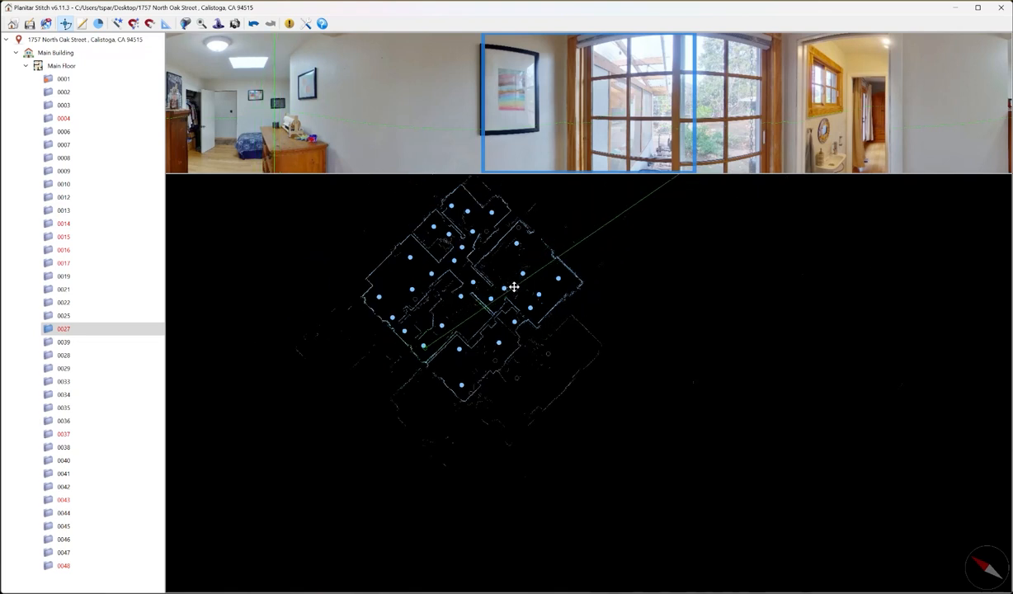
{"action": "scroll", "coordinate": [515, 289], "scroll_direction": "down", "scroll_amount": 1}
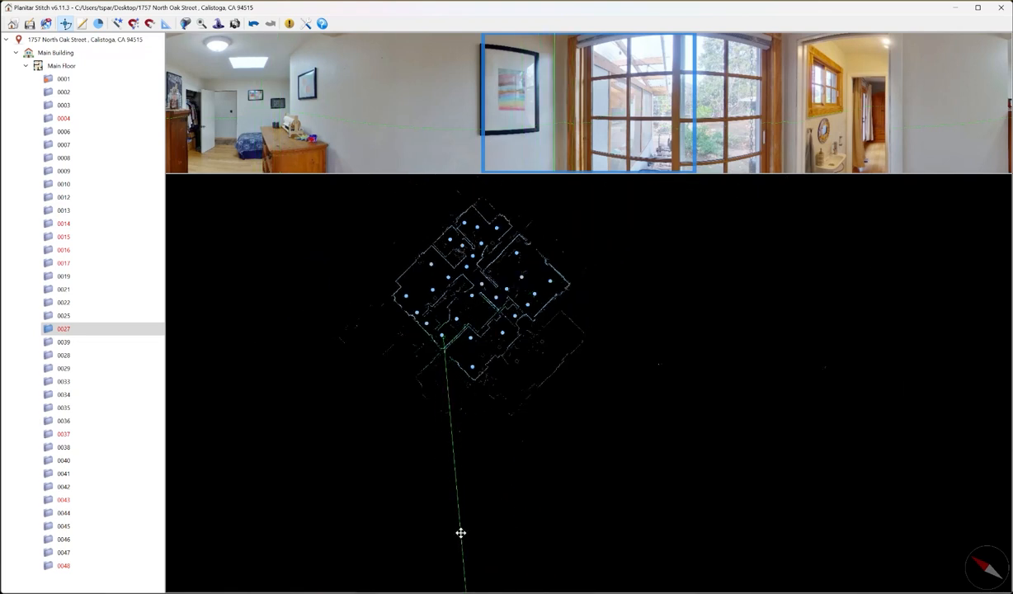